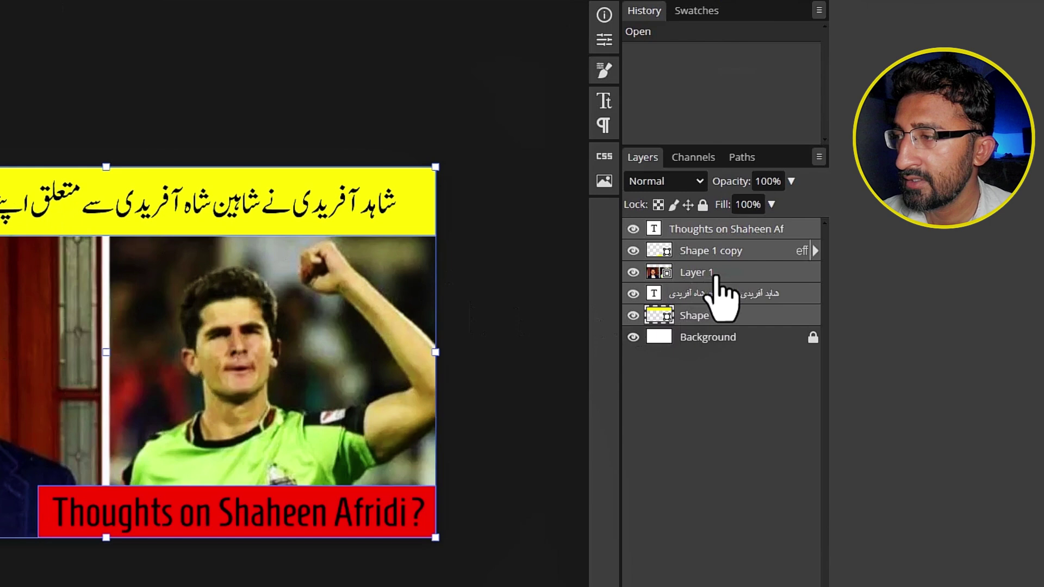
# Delete the photo layer (Layer 1) from the thumbnail and select the Urdu headline text layer
pyautogui.click(716, 276)
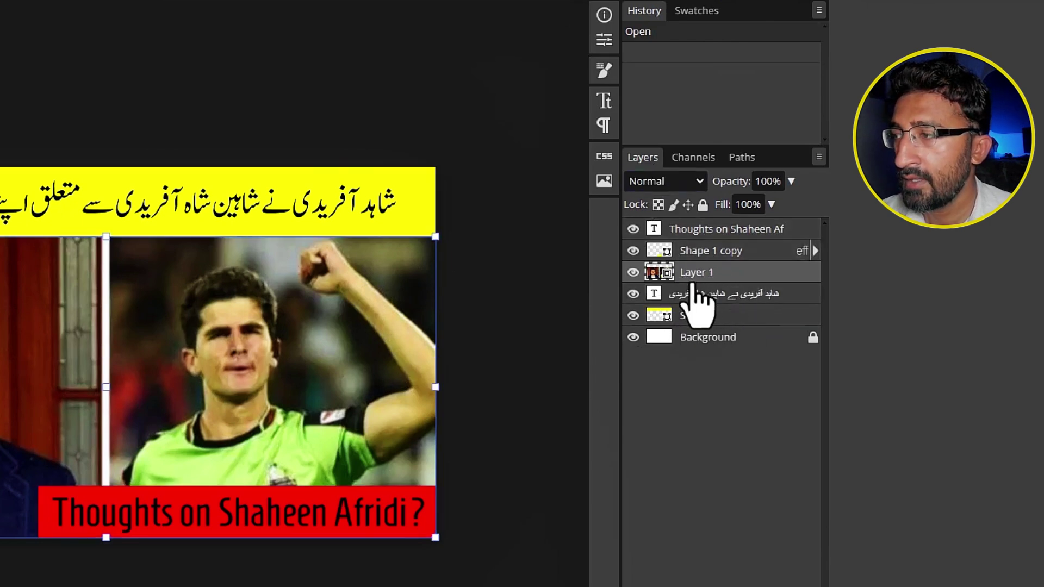
pyautogui.press('Delete')
pyautogui.click(647, 246)
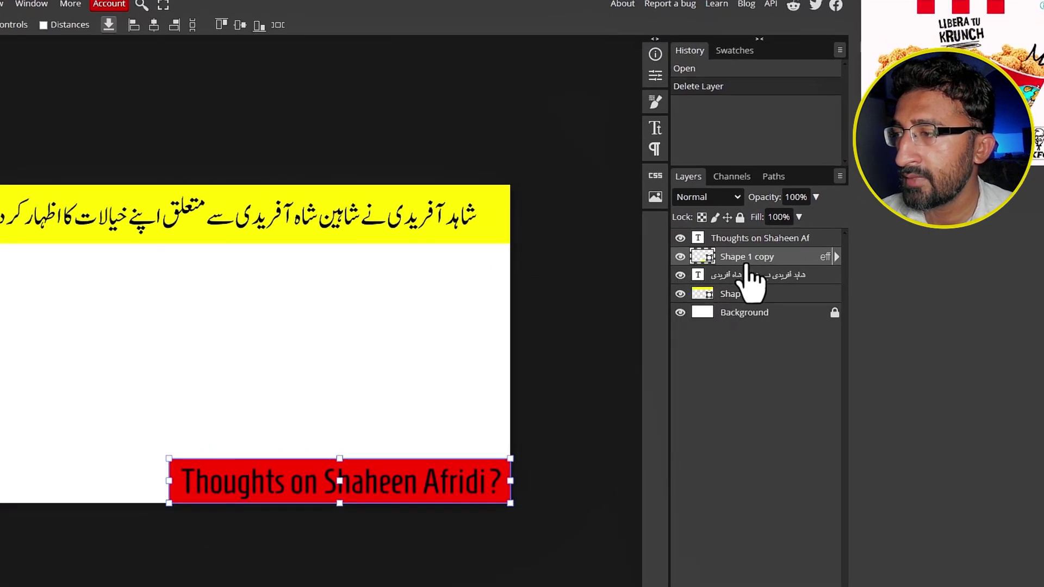
pyautogui.click(760, 276)
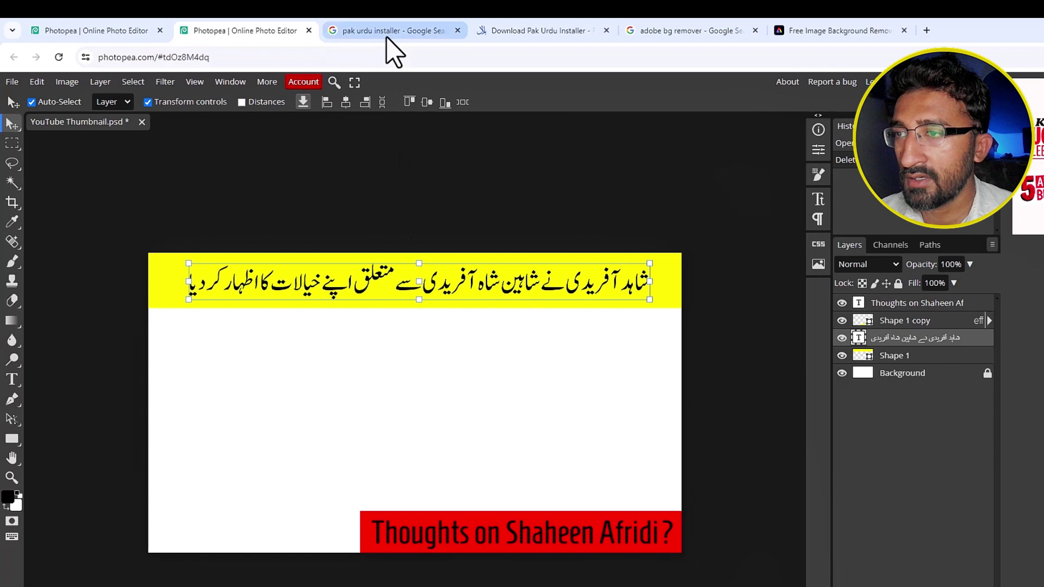
# View the Google results for Pak Urdu Installer and its download page in the browser
pyautogui.click(387, 33)
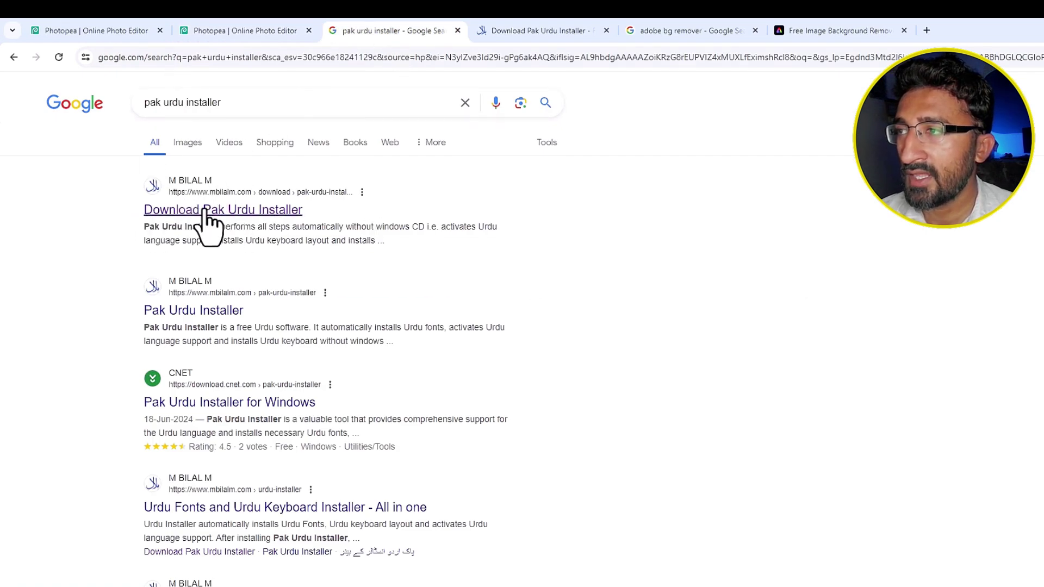
pyautogui.click(537, 31)
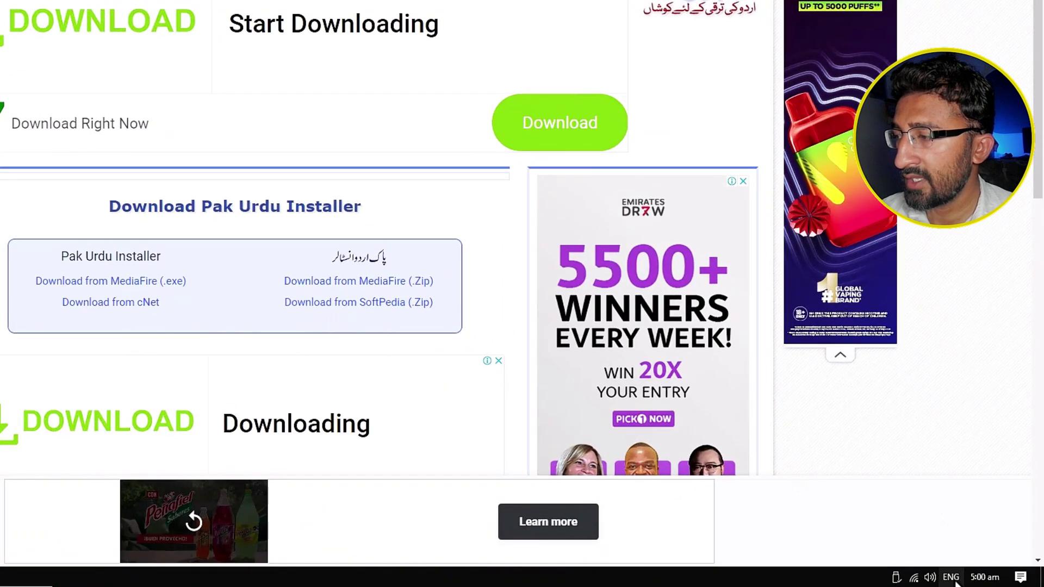
# Switch the keyboard input language to Urdu (Pakistan) and return to the thumbnail document in Photopea
pyautogui.click(950, 576)
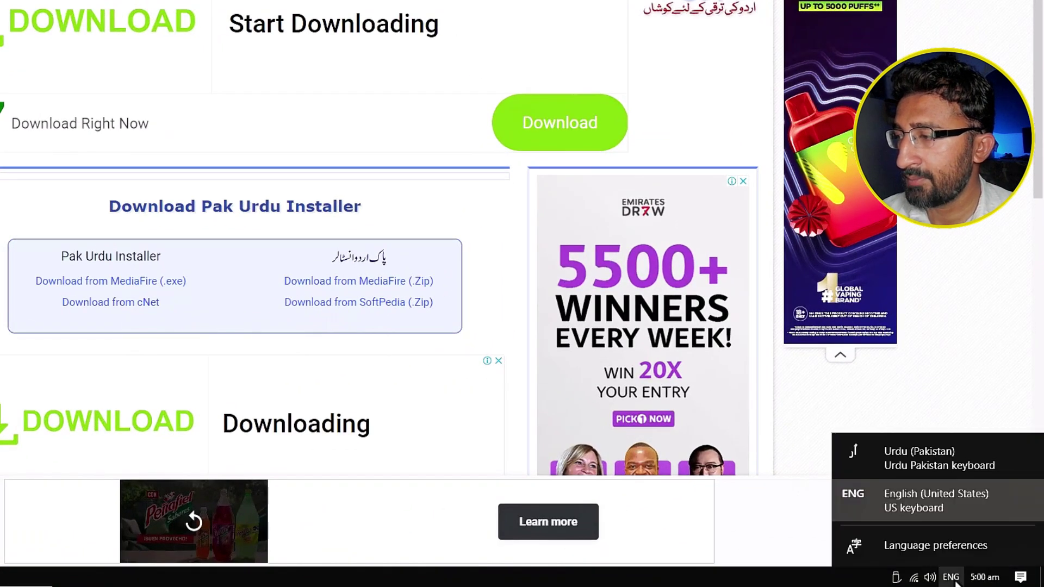
pyautogui.click(918, 467)
pyautogui.click(226, 17)
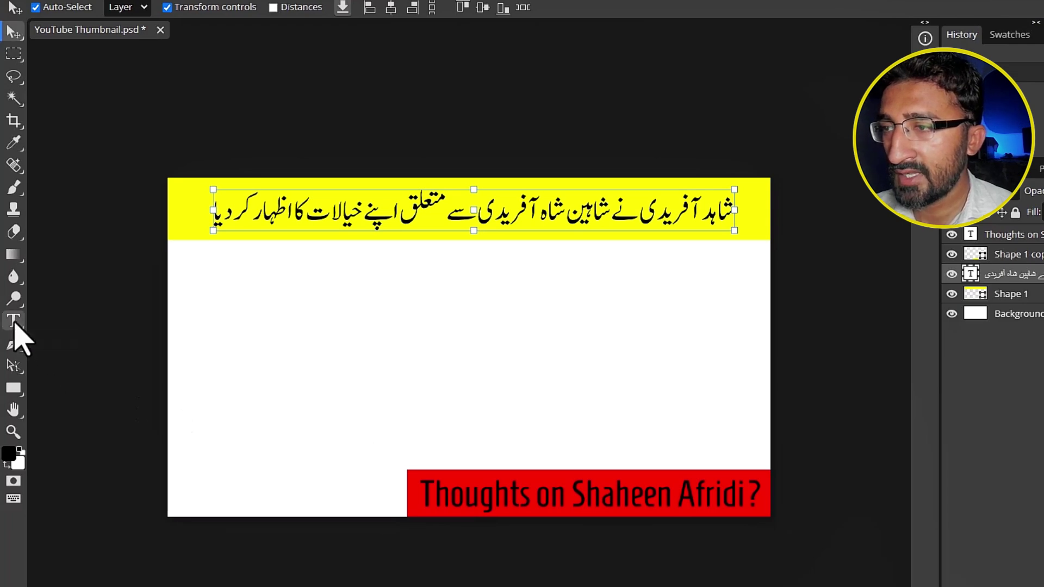
# Replace the Urdu headline with "یوٹیوب کے لیے پروفیشنل" and move it to the right end of the yellow bar
pyautogui.click(15, 324)
pyautogui.click(318, 212)
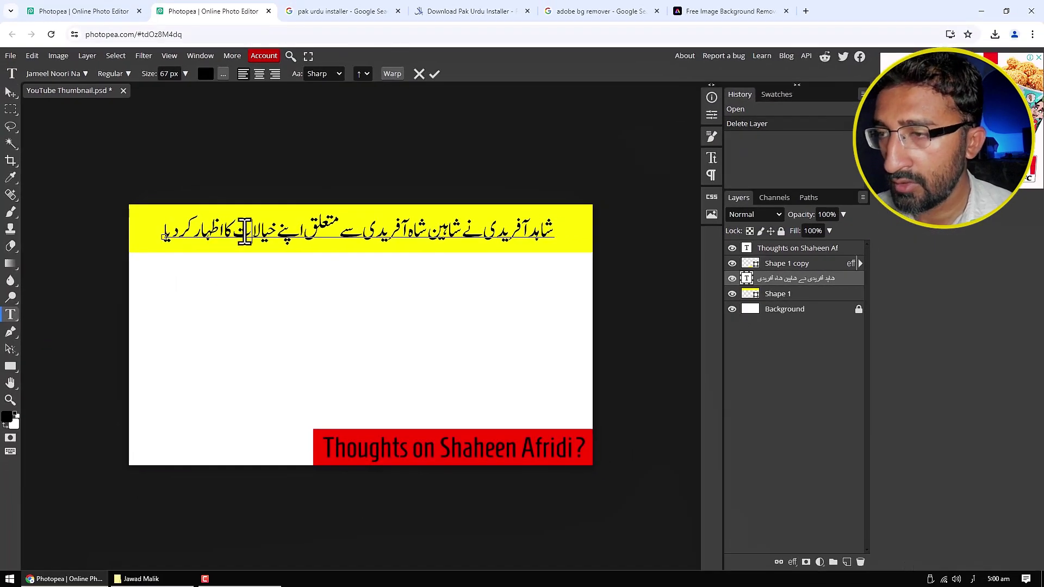
pyautogui.click(244, 232)
pyautogui.hotkey('ctrl', 'a')
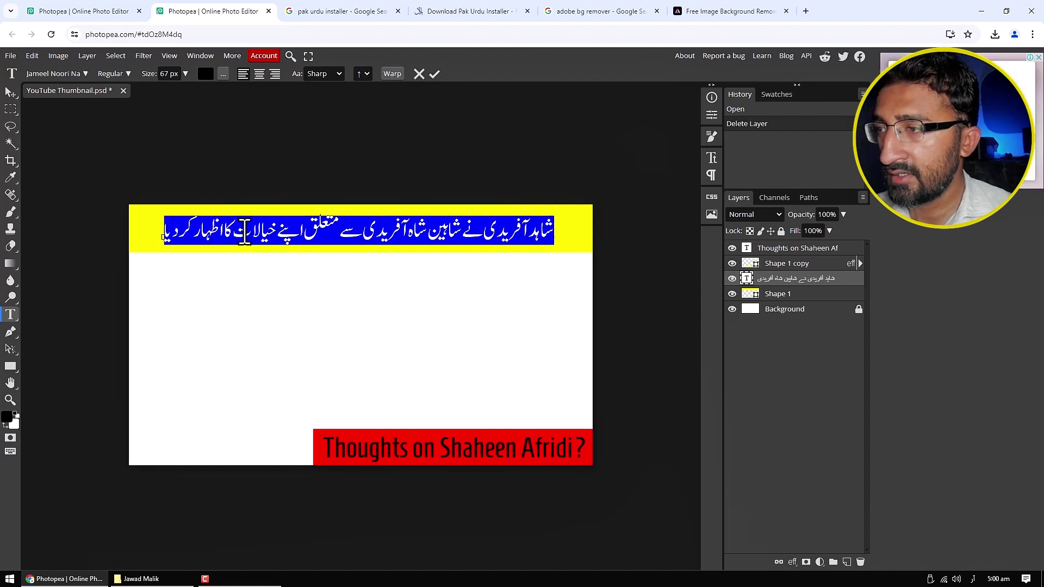
pyautogui.press('BackSpace')
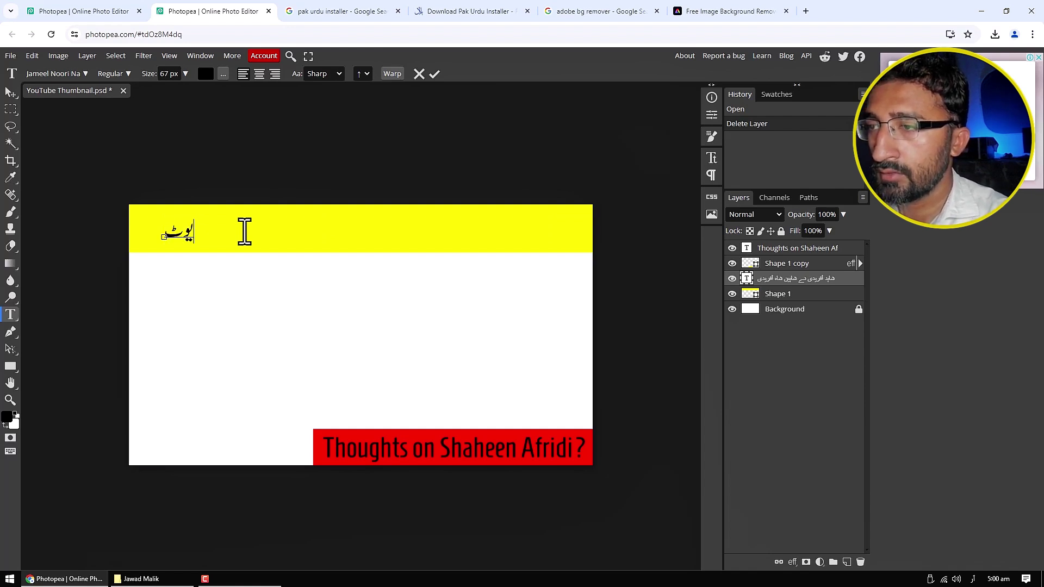
pyautogui.write('کے لیے پرو')
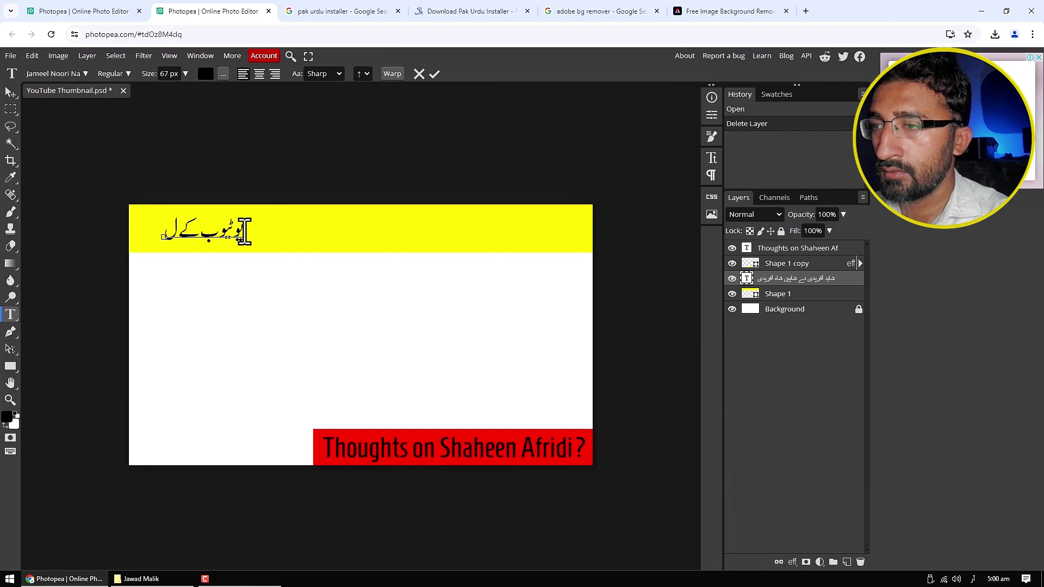
pyautogui.write('فیشنل')
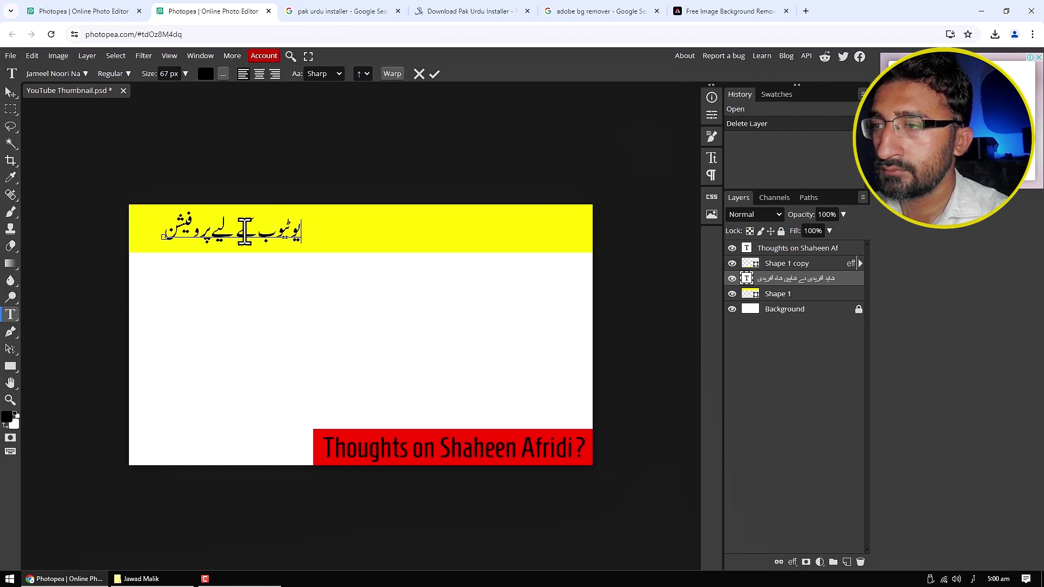
pyautogui.click(10, 91)
pyautogui.moveTo(222, 230); pyautogui.dragTo(483, 232)
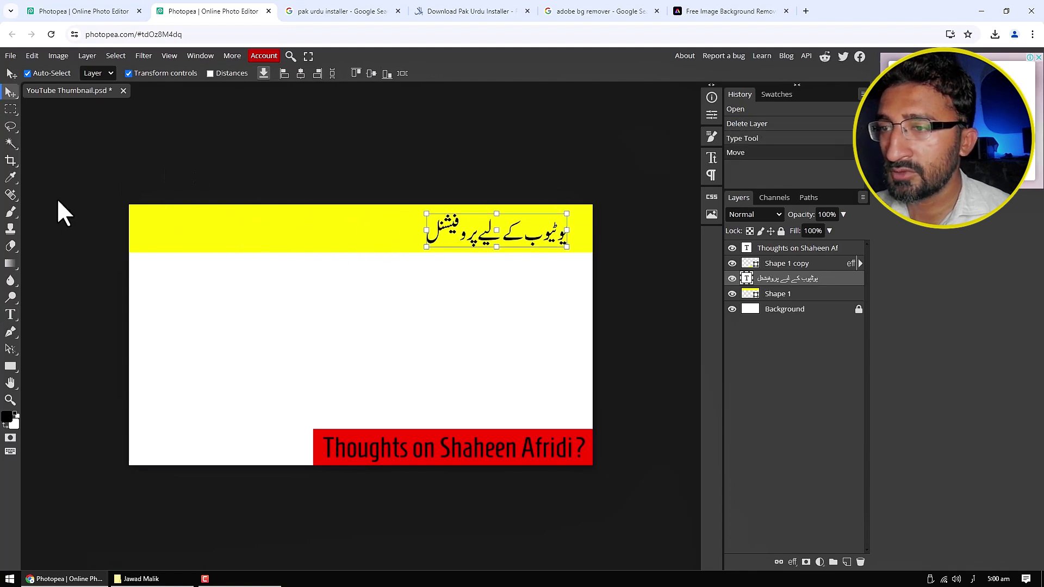
# Enlarge the Urdu headline's font size and reposition it just inside the canvas's upper right corner
pyautogui.click(10, 315)
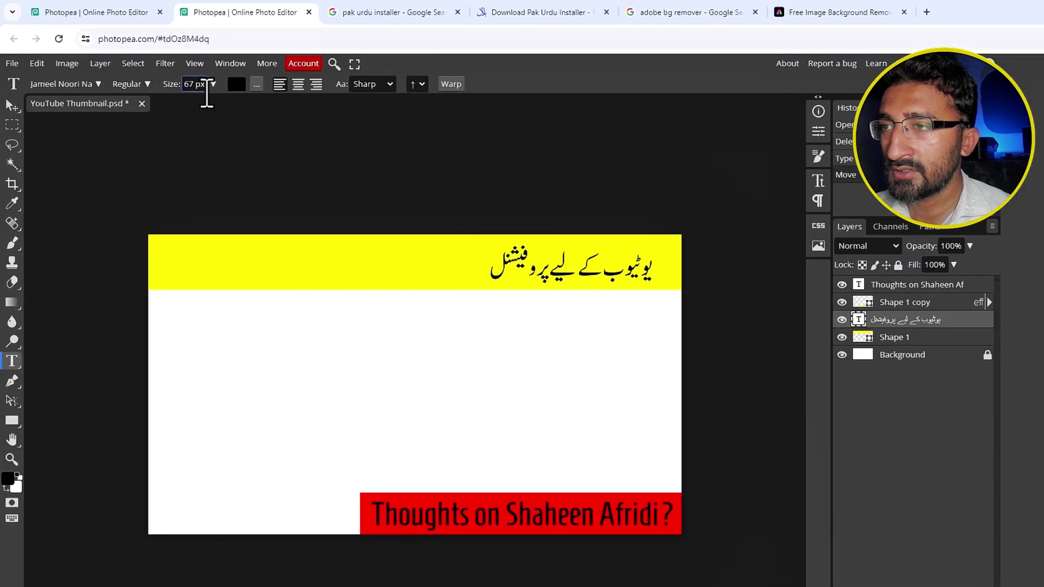
pyautogui.click(214, 85)
pyautogui.moveTo(196, 107); pyautogui.dragTo(207, 107)
pyautogui.click(11, 105)
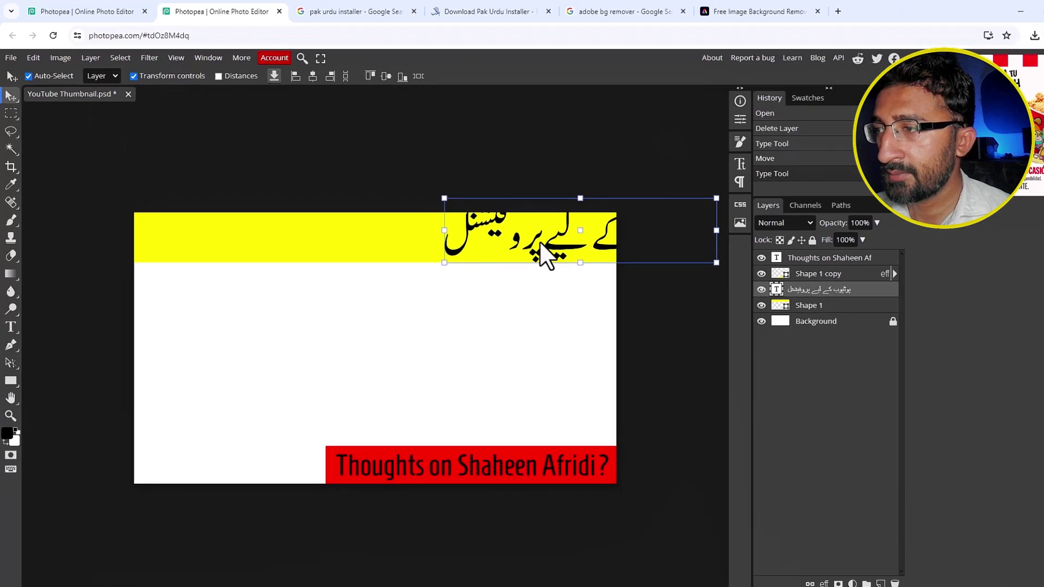
pyautogui.moveTo(540, 252); pyautogui.dragTo(423, 246)
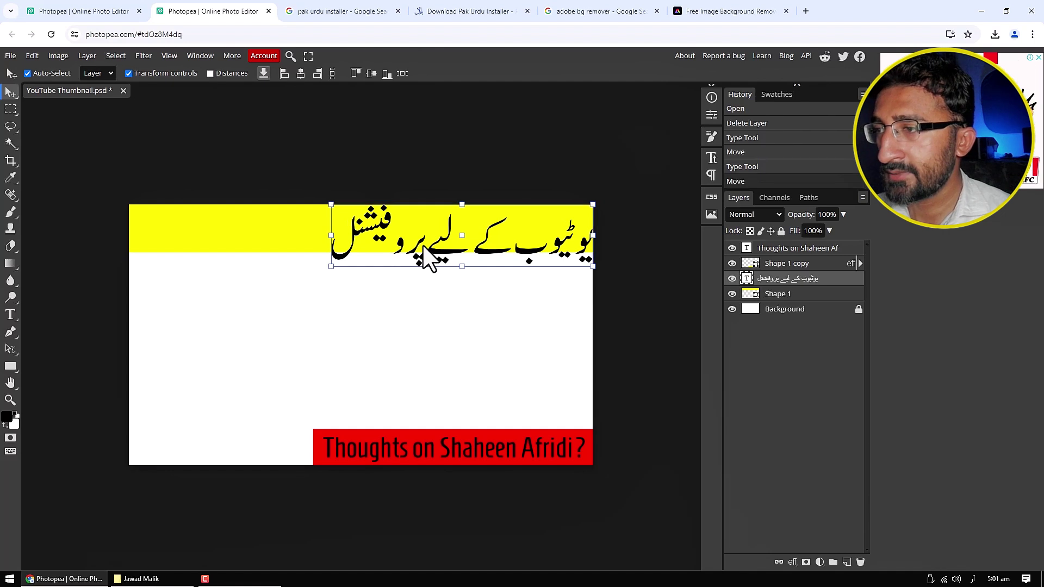
pyautogui.hotkey('shift', 'Left')
pyautogui.hotkey('shift', 'Down')
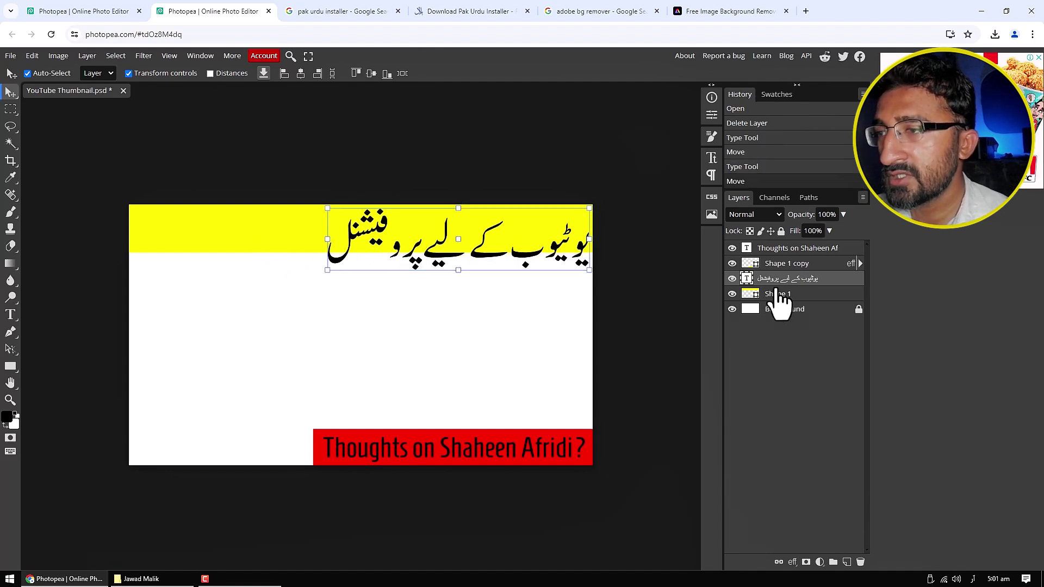
pyautogui.click(250, 250)
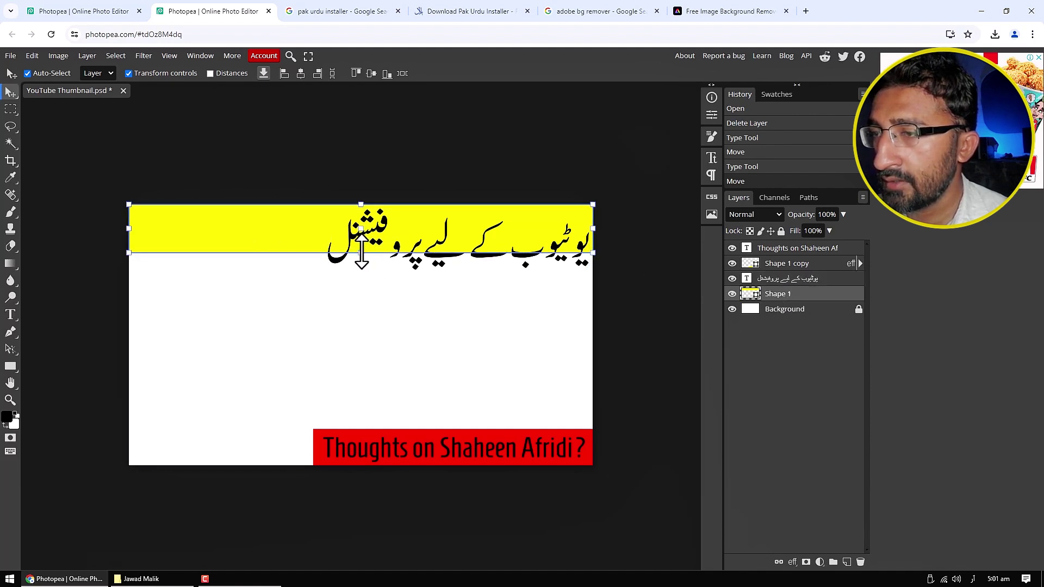
pyautogui.moveTo(362, 252); pyautogui.dragTo(362, 277)
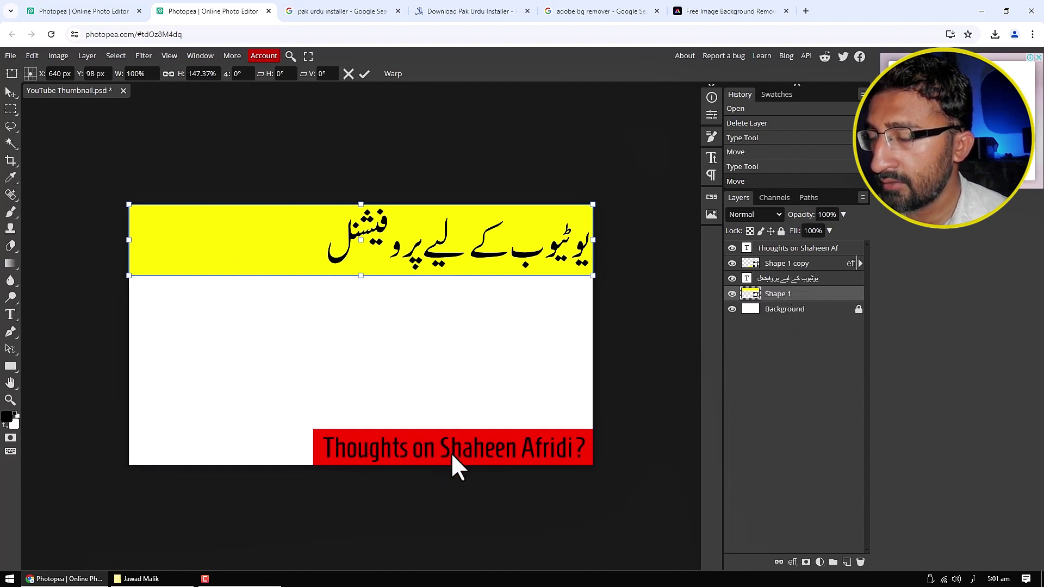
pyautogui.moveTo(452, 454); pyautogui.dragTo(378, 429)
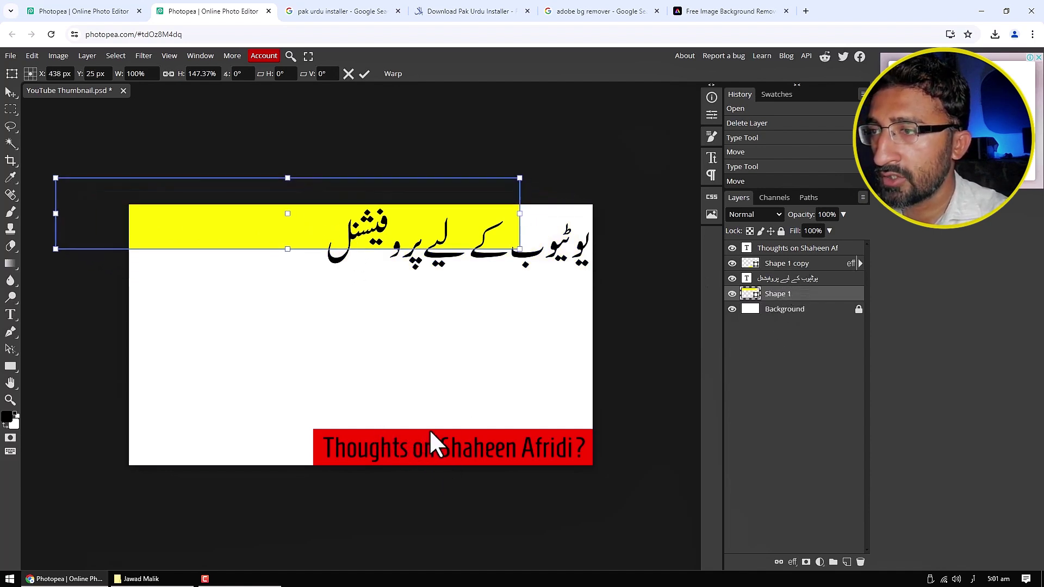
pyautogui.press('Escape')
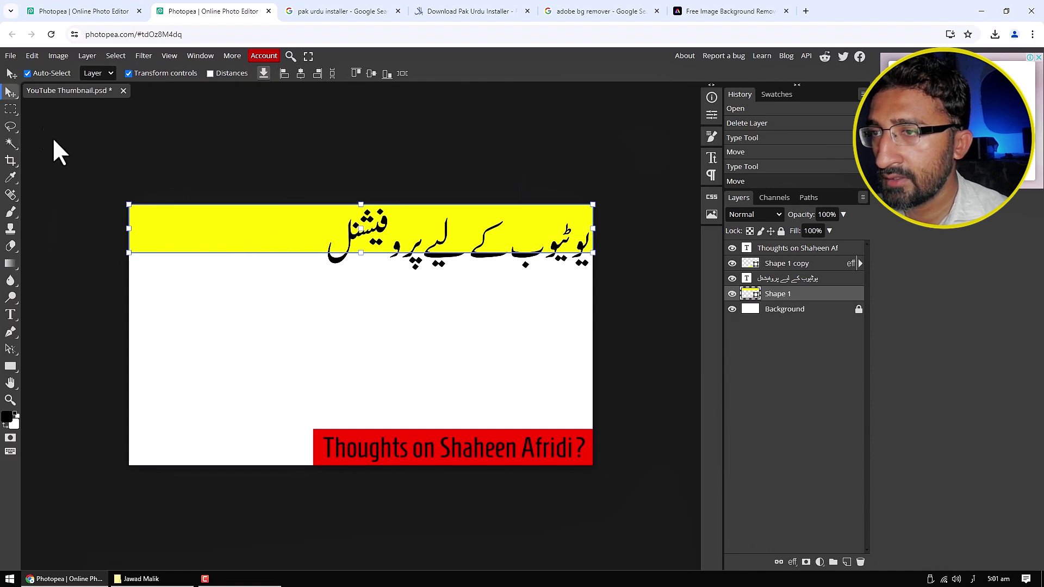
# Move the English caption to the yellow bar's left end and change its text to "Thumbnails" using the English (United States) keyboard
pyautogui.click(362, 452)
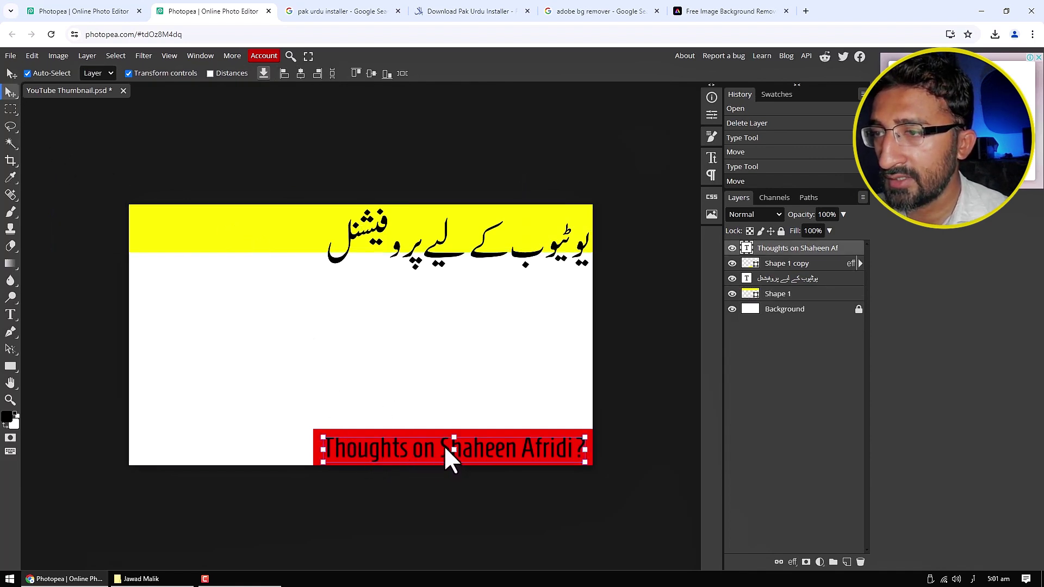
pyautogui.moveTo(447, 452); pyautogui.dragTo(258, 232)
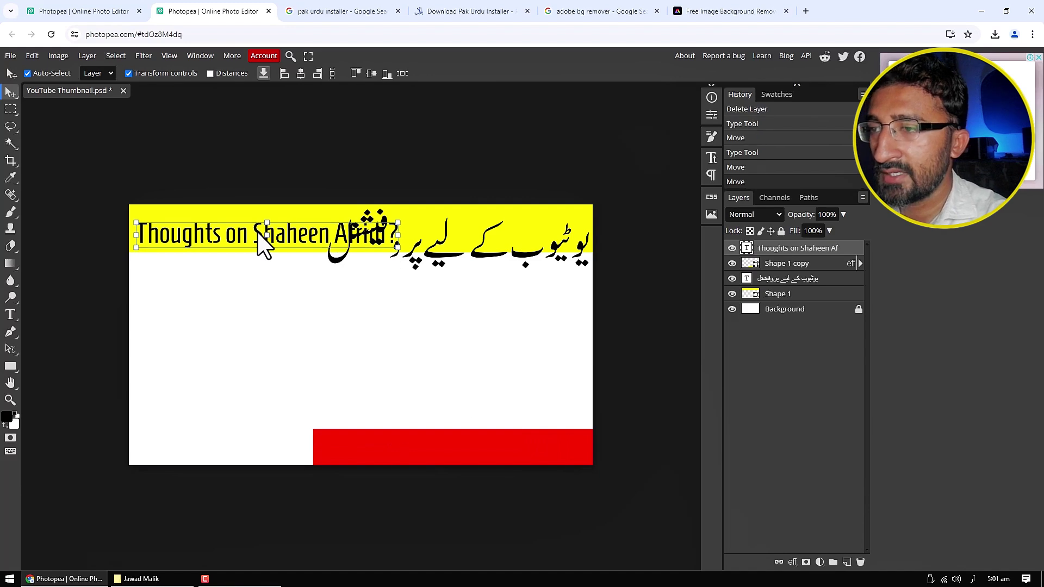
pyautogui.doubleClick(163, 234)
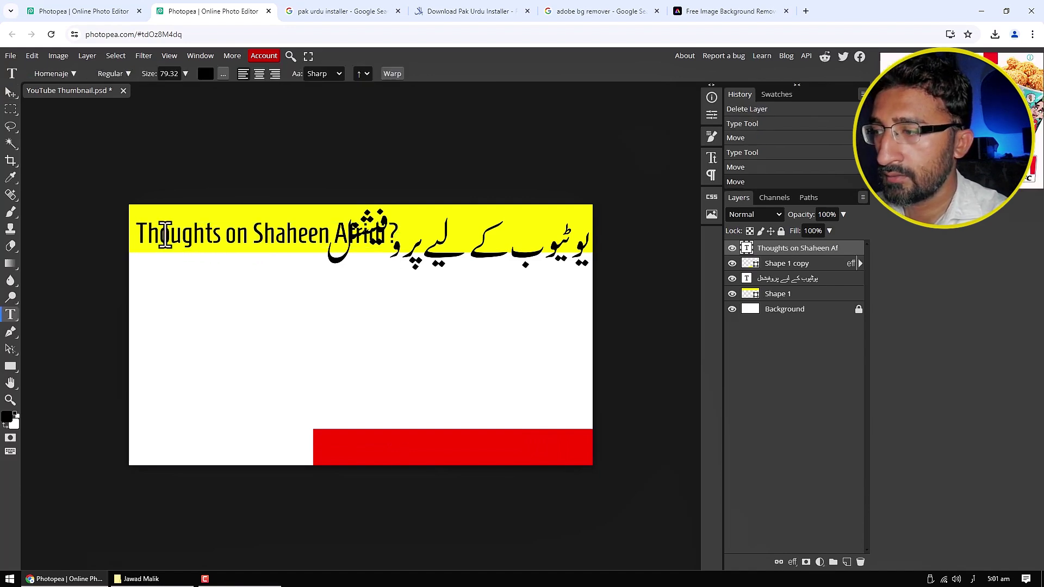
pyautogui.moveTo(163, 233); pyautogui.dragTo(401, 235)
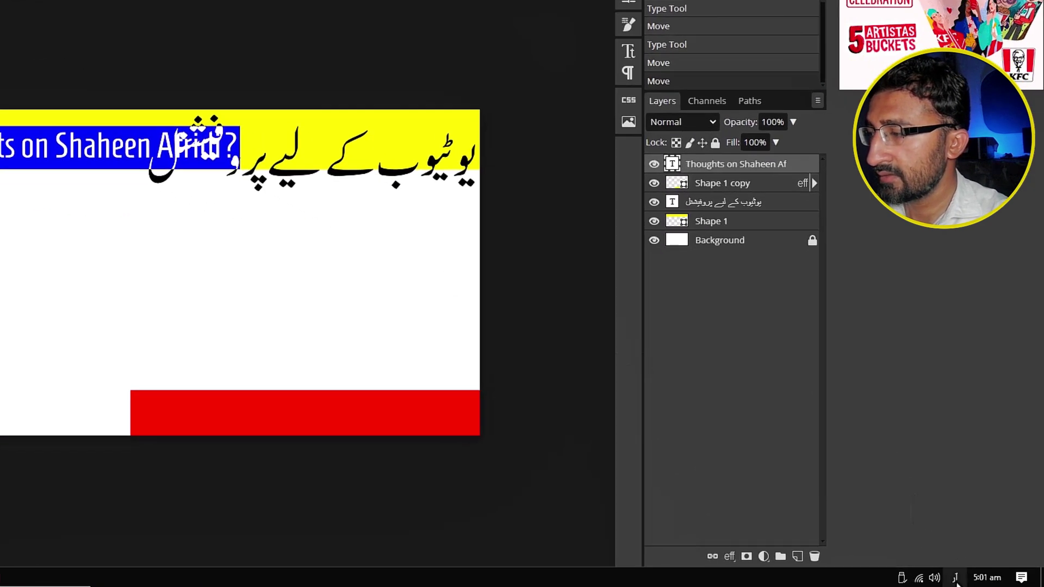
pyautogui.click(956, 577)
pyautogui.click(921, 519)
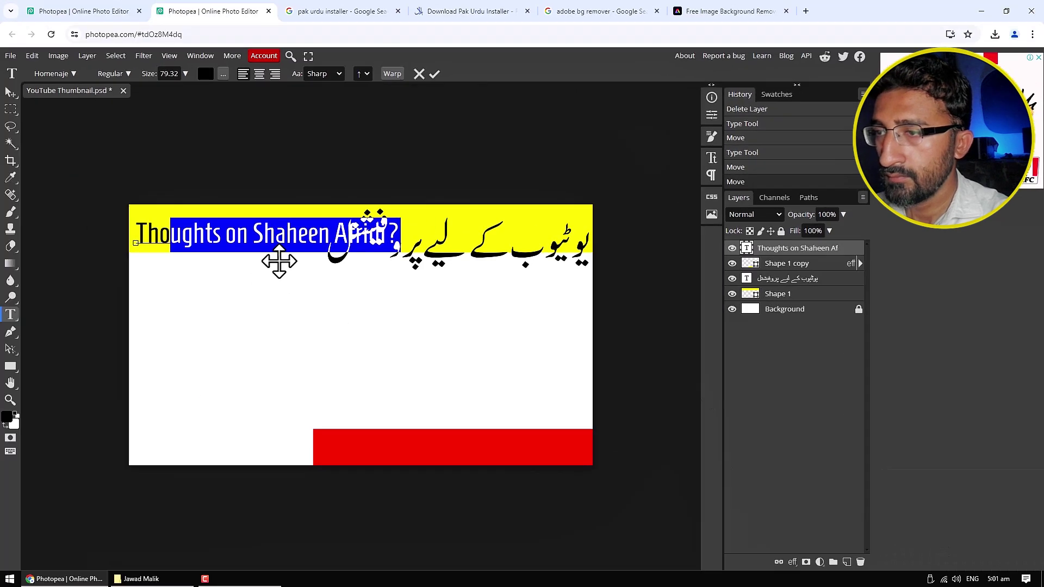
pyautogui.press('BackSpace')
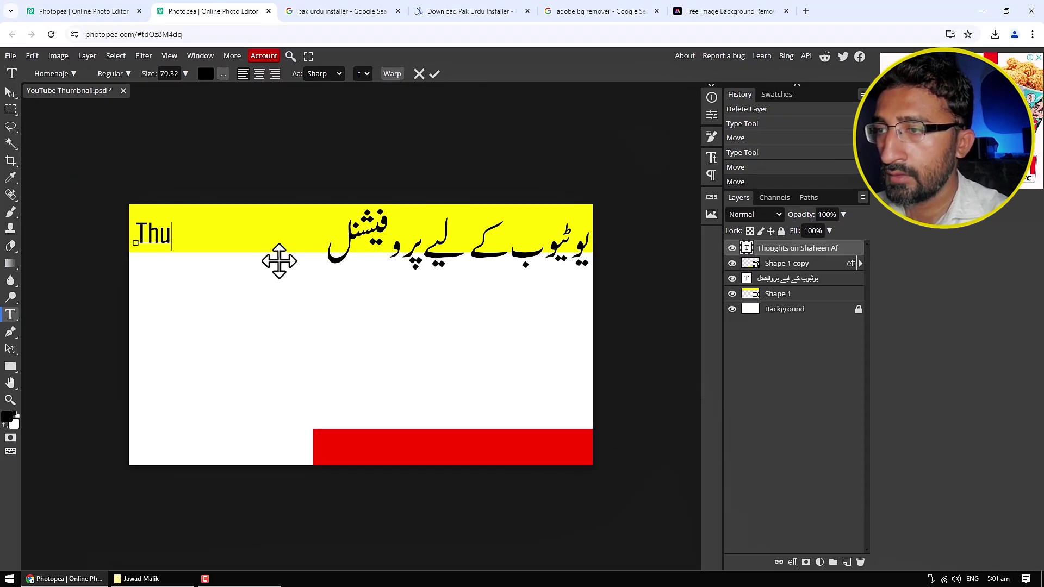
pyautogui.write('ails')
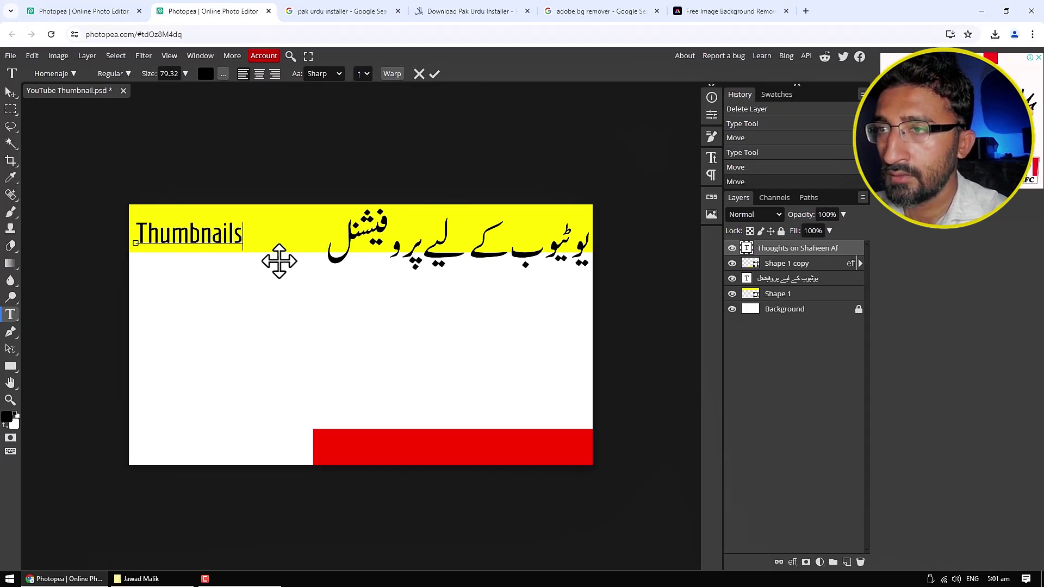
pyautogui.click(10, 92)
# Stretch the yellow bar (Shape 1) downward to about 149% of its height, behind the whole Urdu headline
pyautogui.click(276, 244)
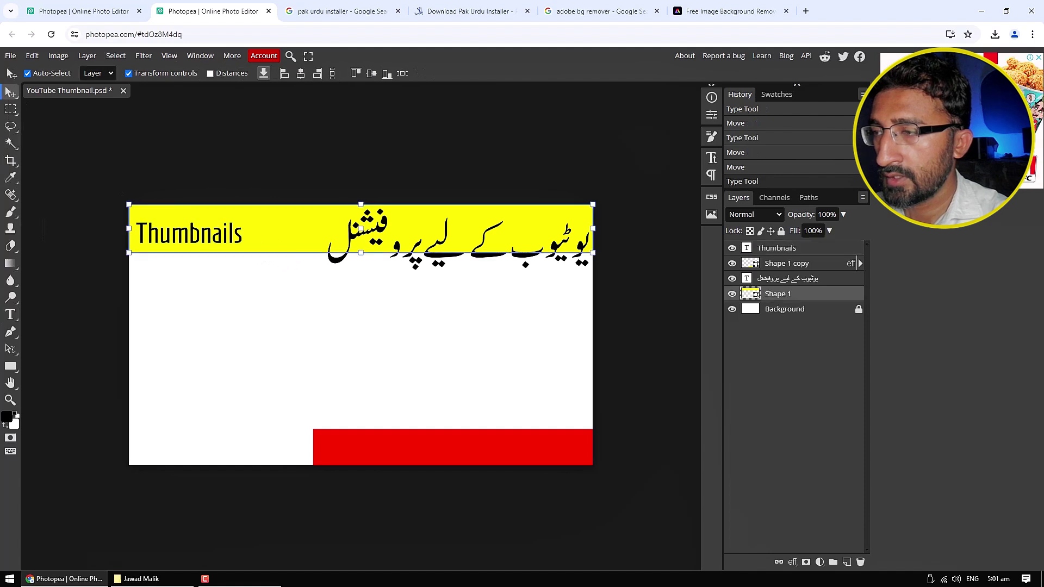
pyautogui.moveTo(361, 255); pyautogui.dragTo(361, 279)
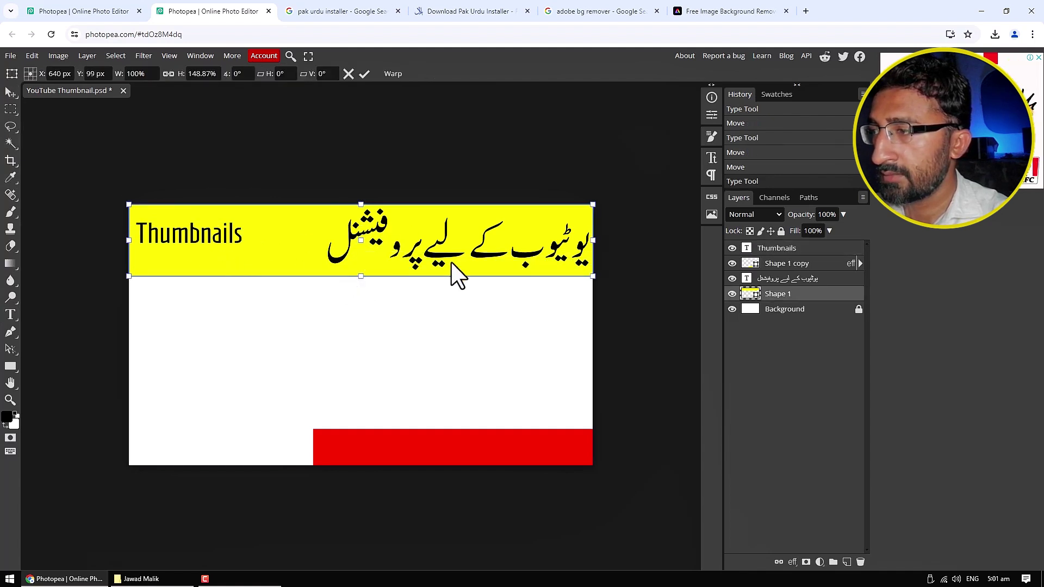
# Increase the font size of the "Thumbnails" text layer to about 126.3 px
pyautogui.click(799, 250)
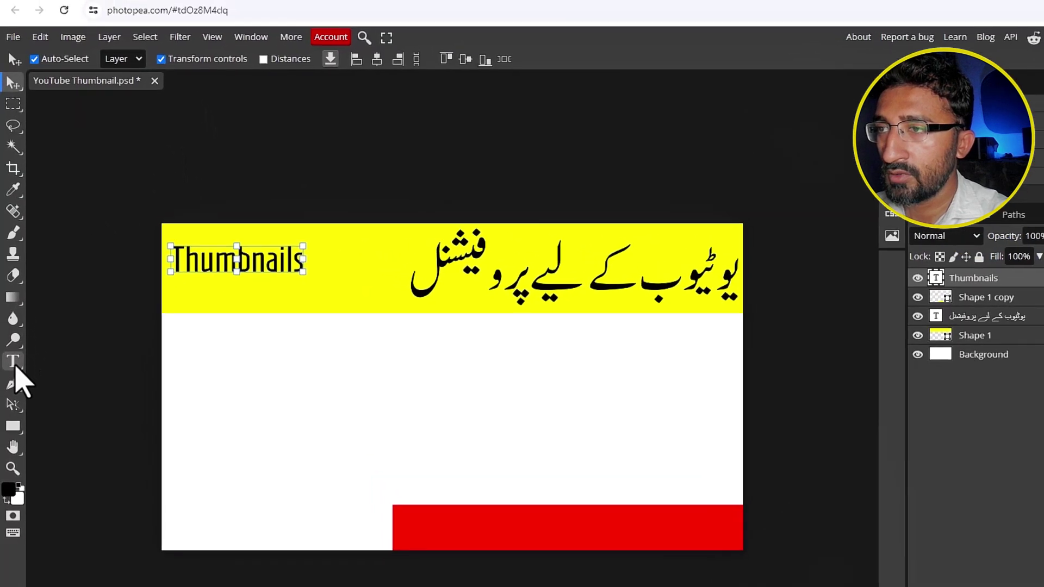
pyautogui.click(10, 314)
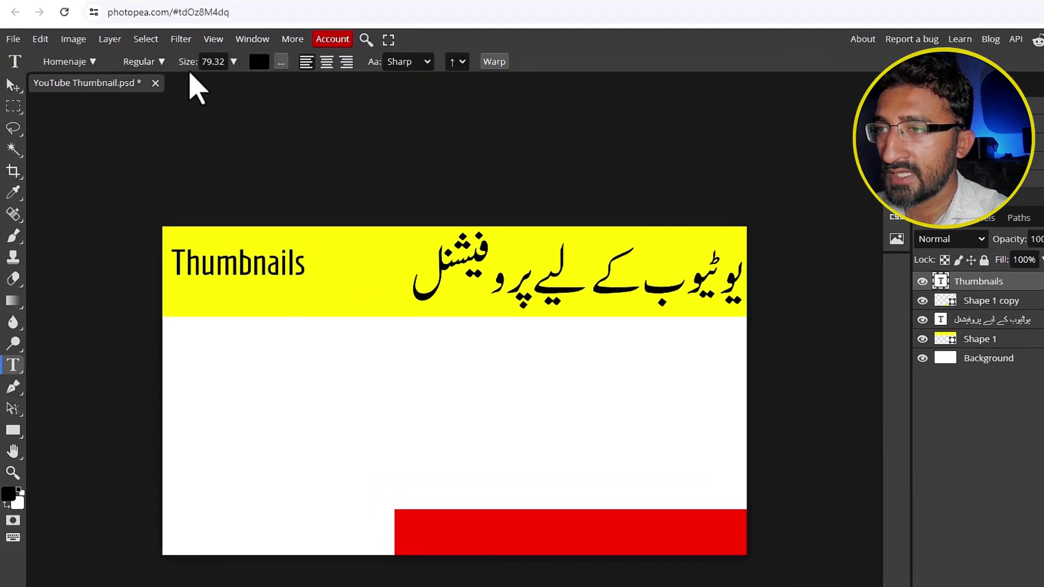
pyautogui.scroll(1, 214, 64)
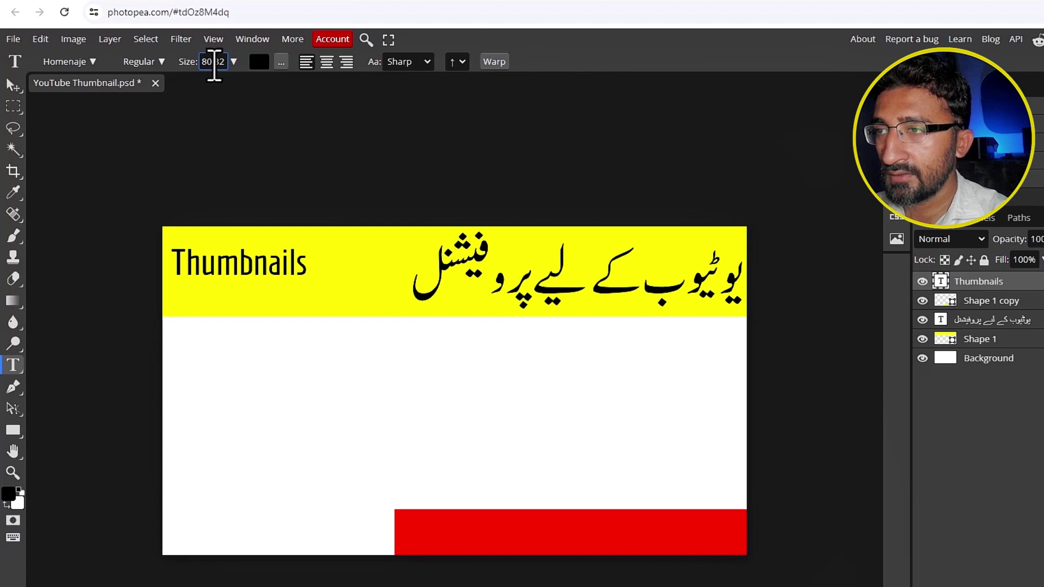
pyautogui.scroll(20, 214, 64)
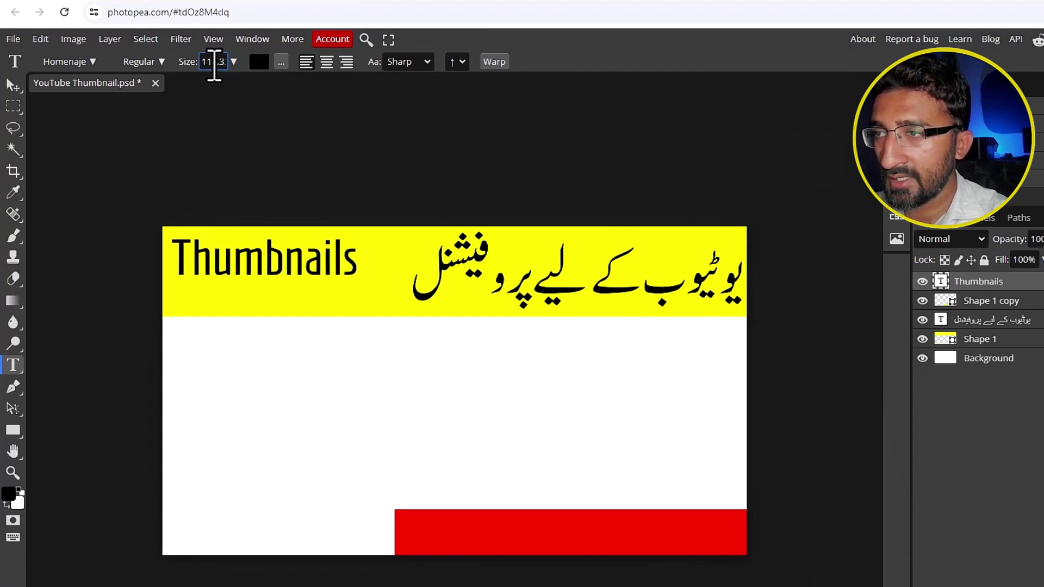
pyautogui.scroll(13, 214, 64)
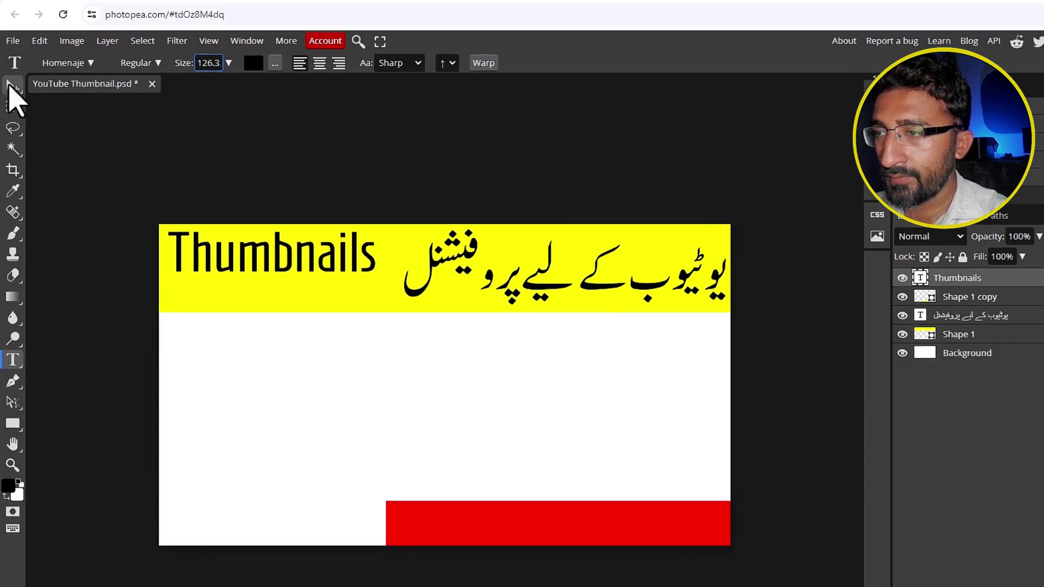
# Nudge the "Thumbnails" text down slightly, draw a black rectangle over it and stack the rectangle's layer directly beneath the text
pyautogui.click(12, 87)
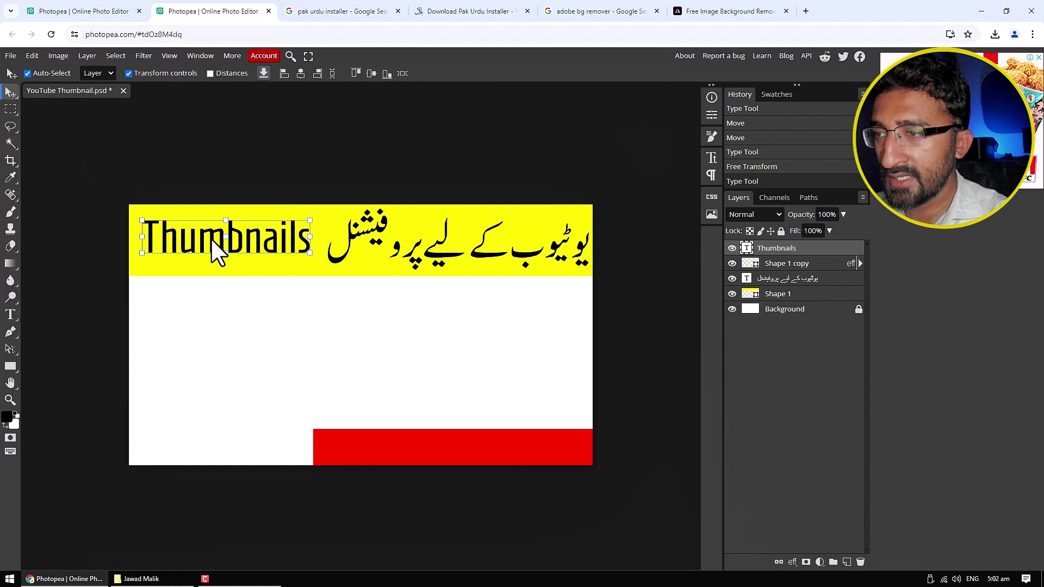
pyautogui.press('Down')
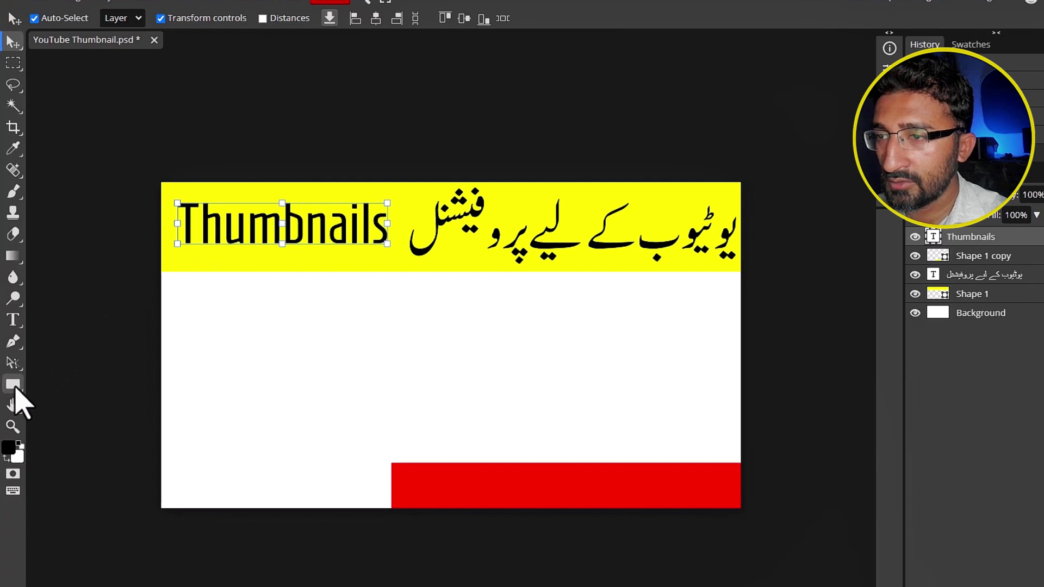
pyautogui.click(13, 385)
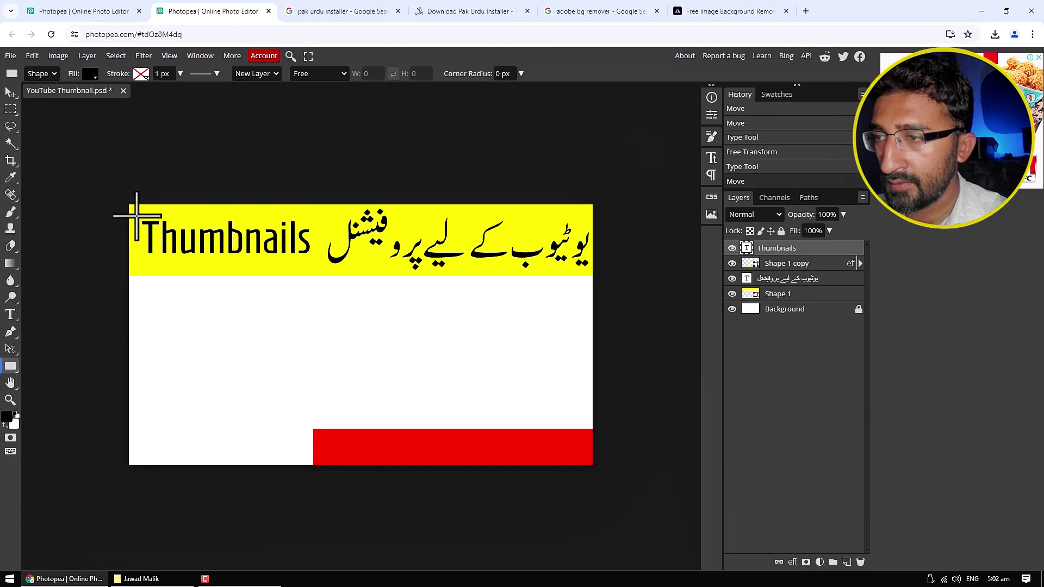
pyautogui.moveTo(136, 215); pyautogui.dragTo(319, 263)
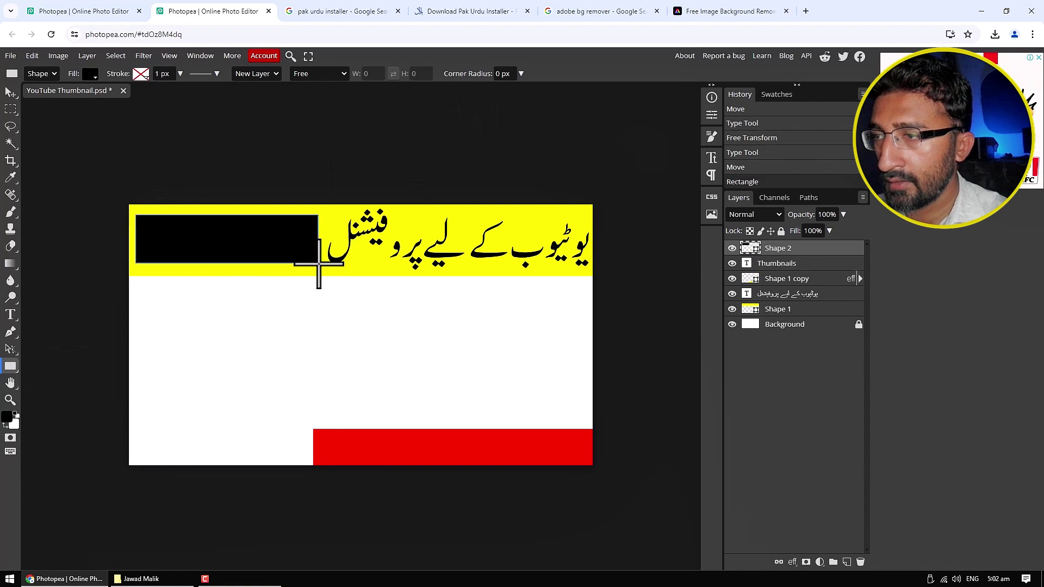
pyautogui.click(11, 92)
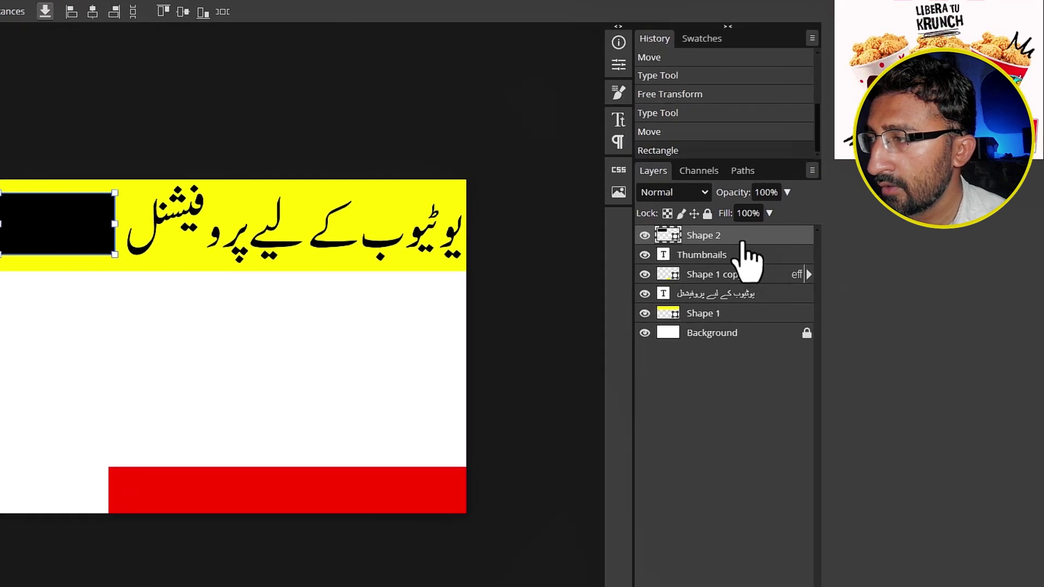
pyautogui.moveTo(717, 255); pyautogui.dragTo(755, 238)
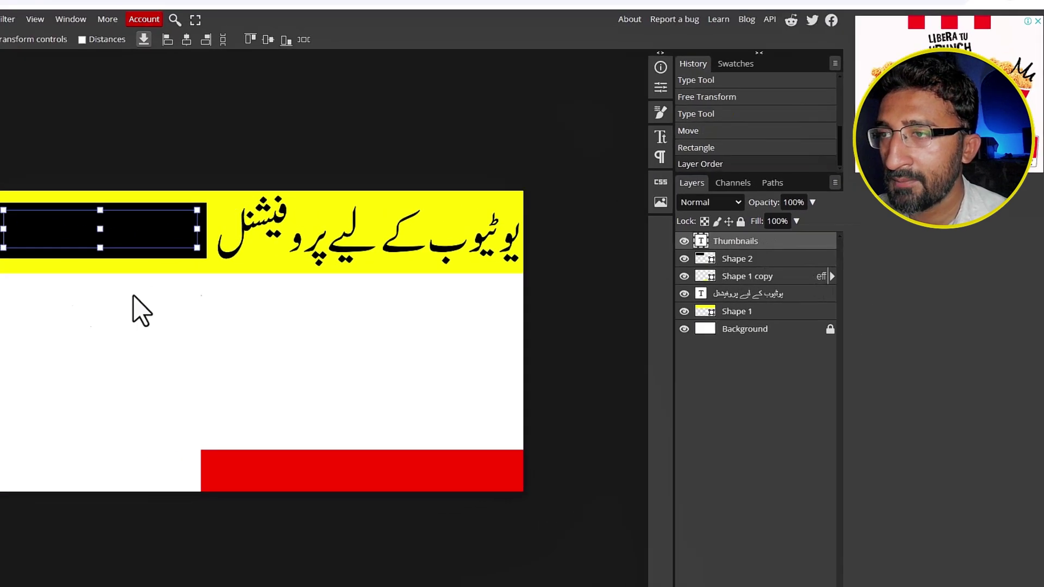
# Change the "Thumbnails" text color to yellow (#ffff00) by sampling the yellow bar
pyautogui.click(2, 319)
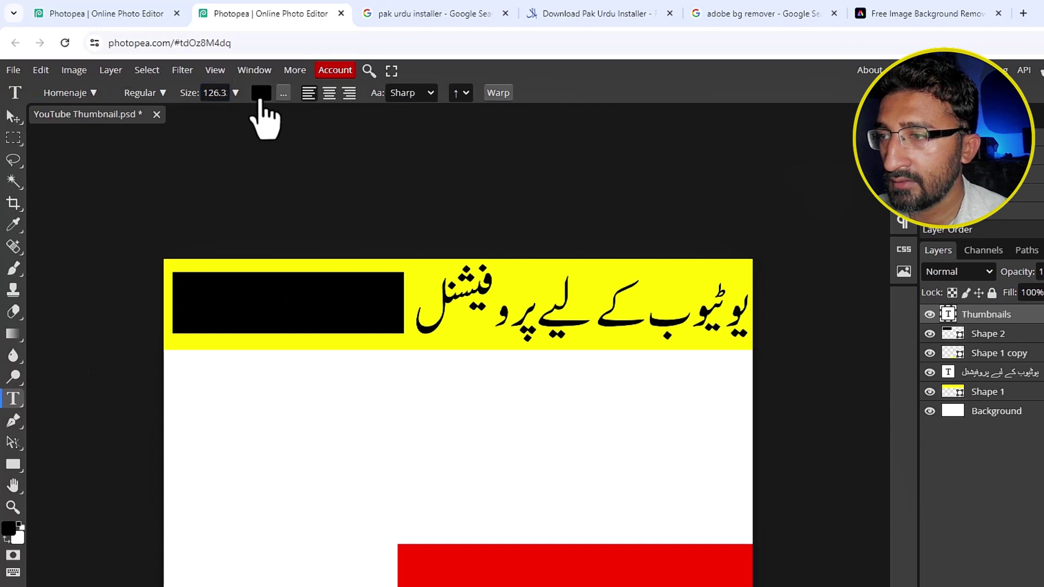
pyautogui.click(260, 96)
pyautogui.moveTo(362, 174); pyautogui.dragTo(862, 178)
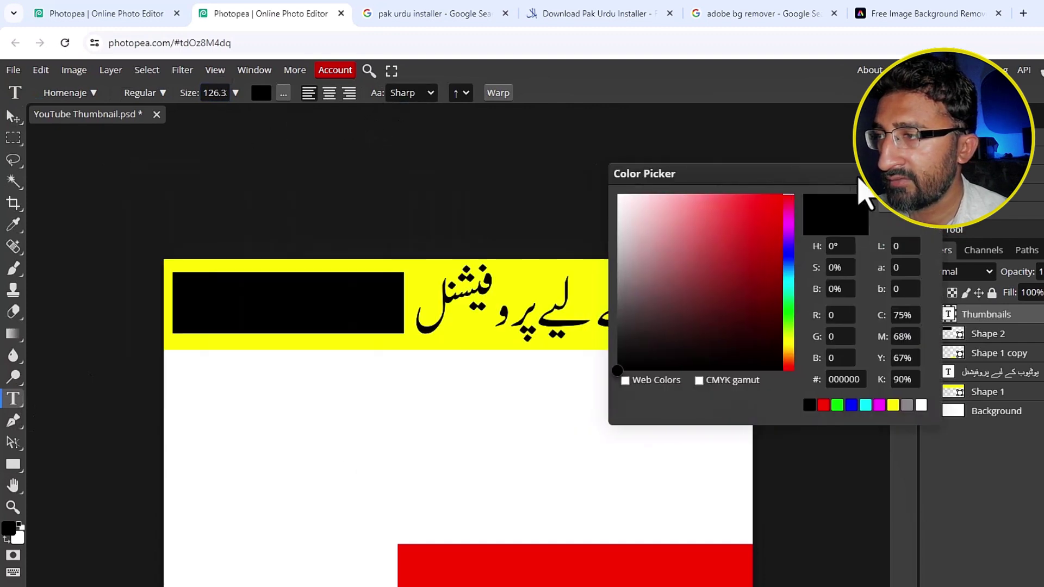
pyautogui.moveTo(719, 207)
pyautogui.mouseDown()
pyautogui.moveTo(606, 138)
pyautogui.moveTo(729, 219)
pyautogui.mouseUp()
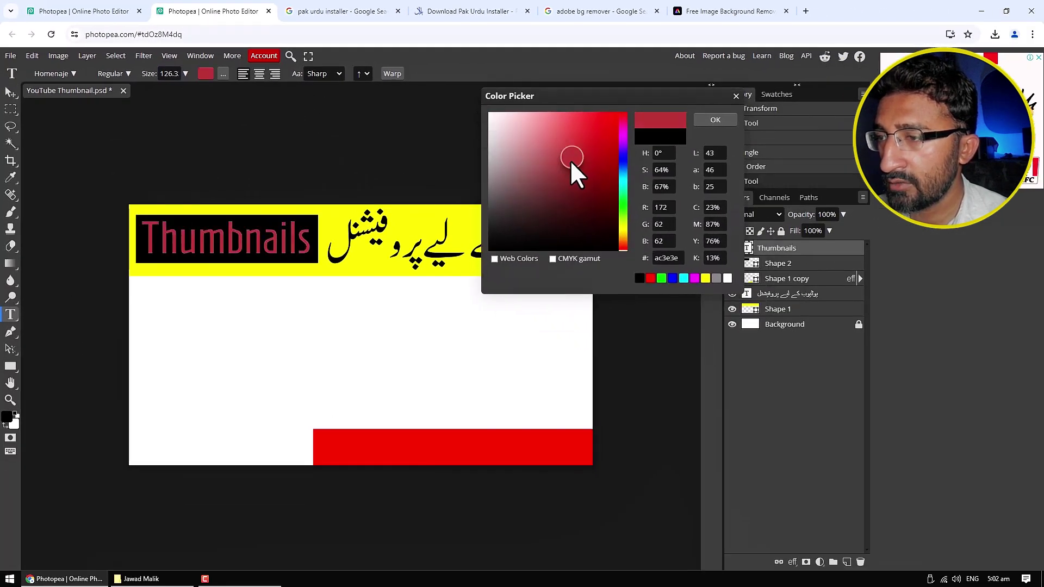
pyautogui.moveTo(572, 161); pyautogui.dragTo(566, 159)
pyautogui.click(253, 327)
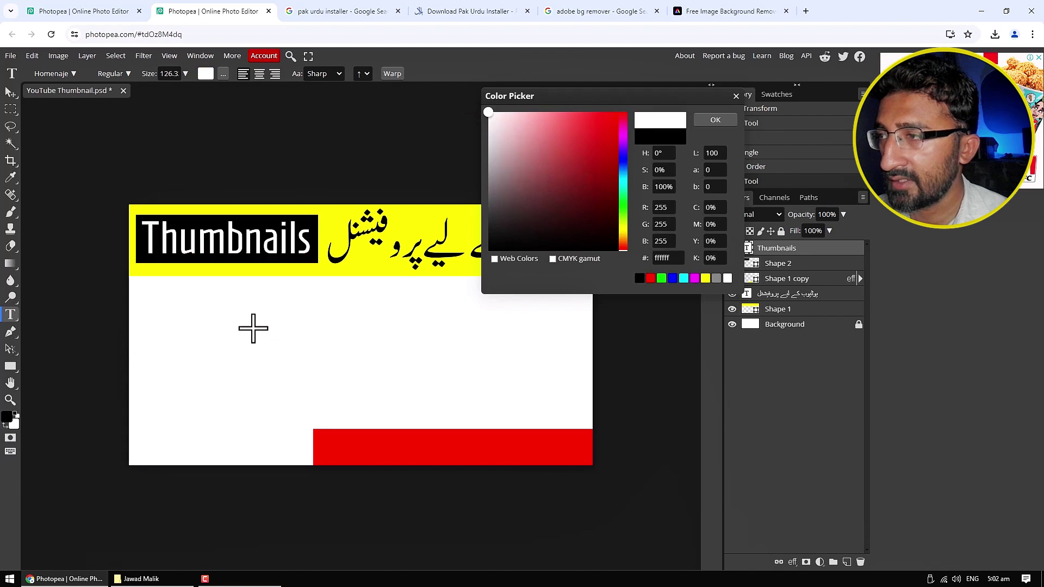
pyautogui.moveTo(568, 96); pyautogui.dragTo(682, 96)
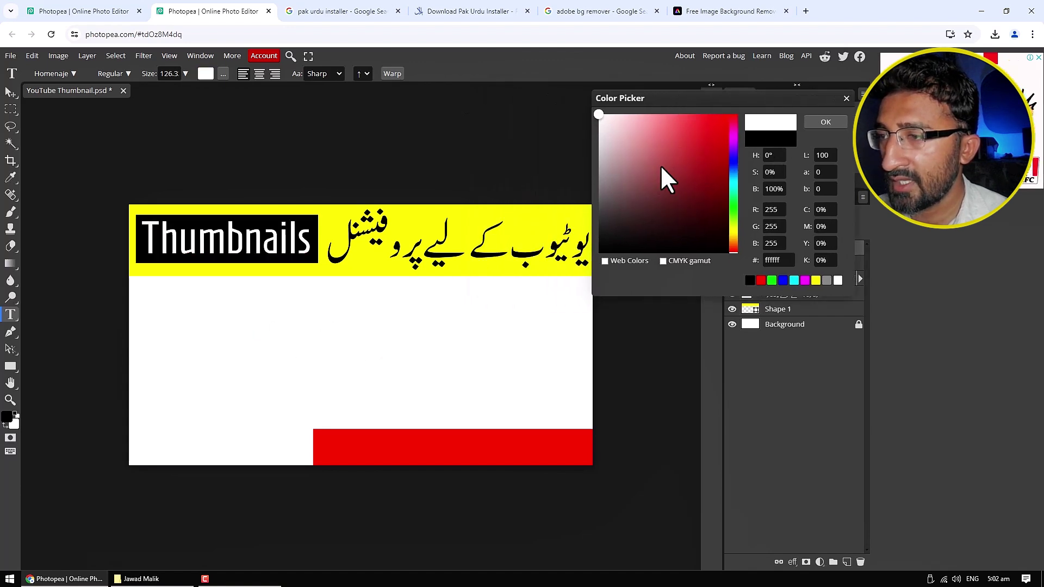
pyautogui.click(428, 222)
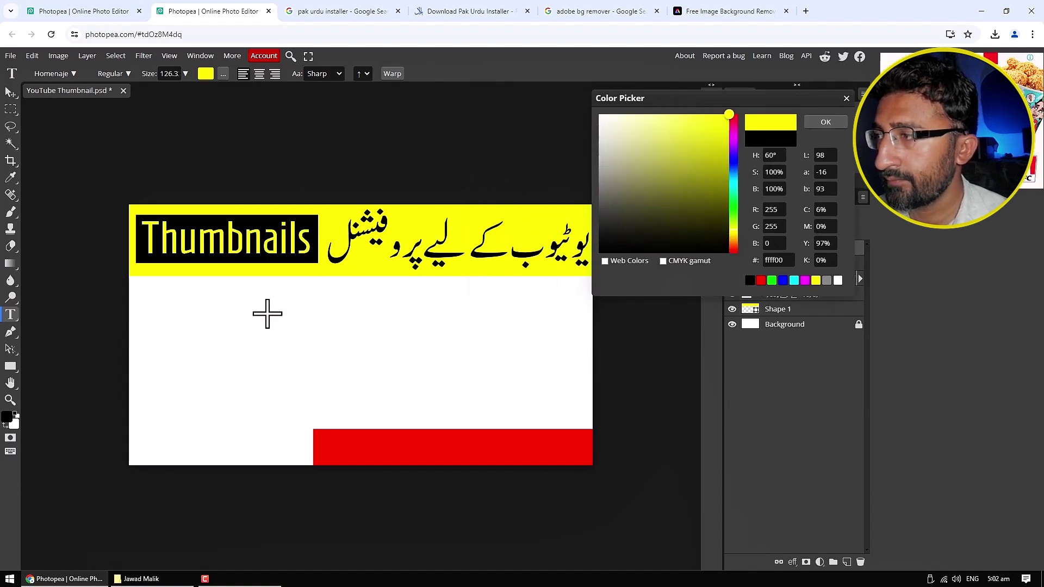
pyautogui.click(818, 123)
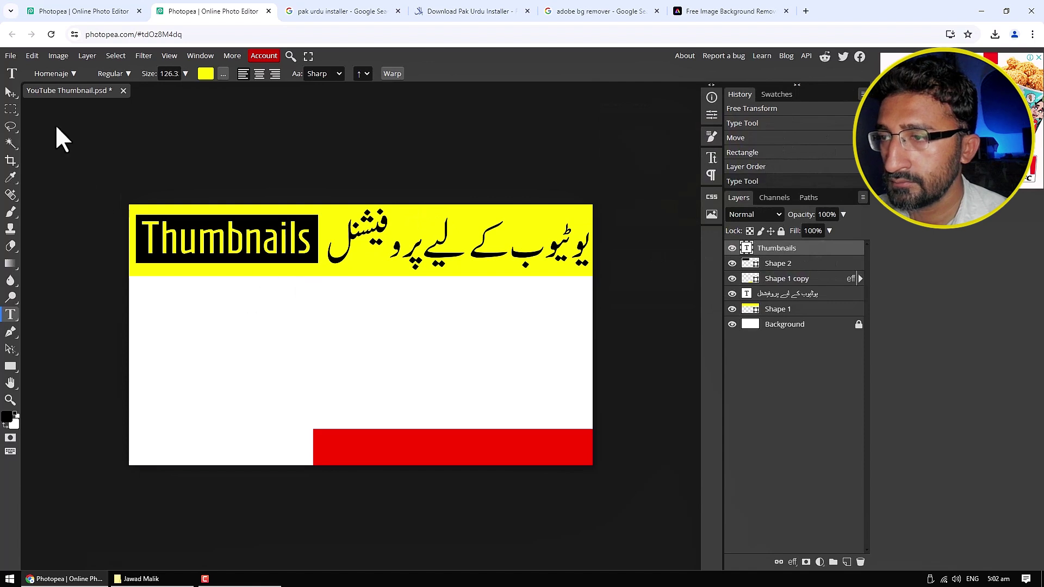
pyautogui.click(10, 91)
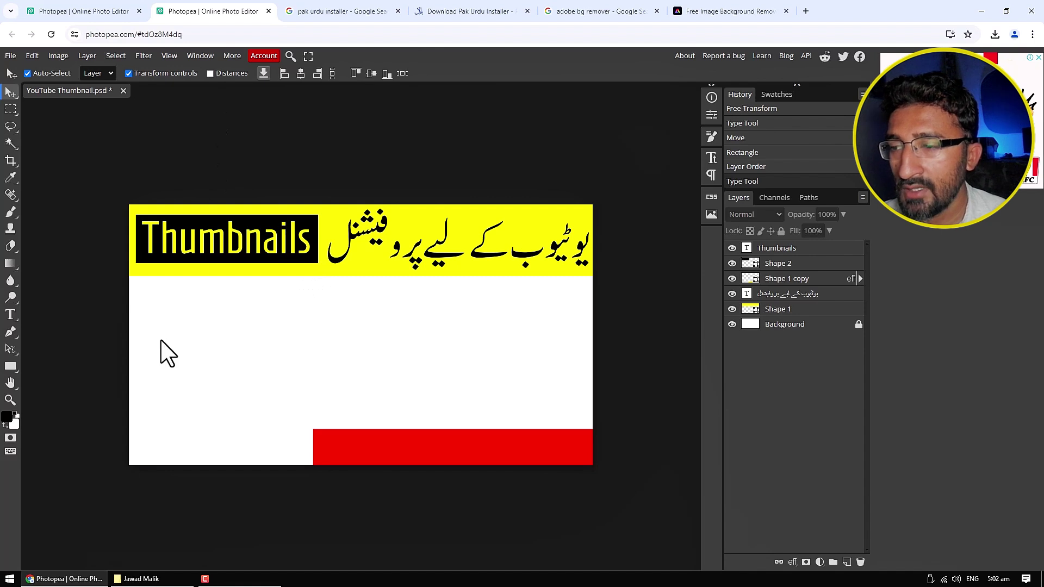
# Switch to File Explorer and view the original portrait and its cutout file.png as extra large icons
pyautogui.click(139, 579)
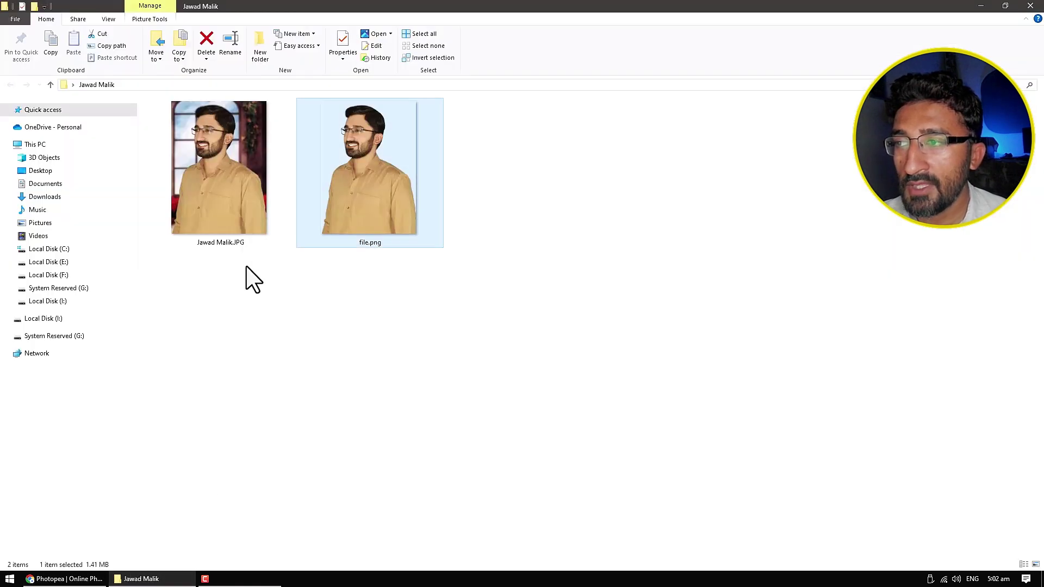
pyautogui.click(576, 224)
pyautogui.rightClick(580, 216)
pyautogui.moveTo(586, 224)
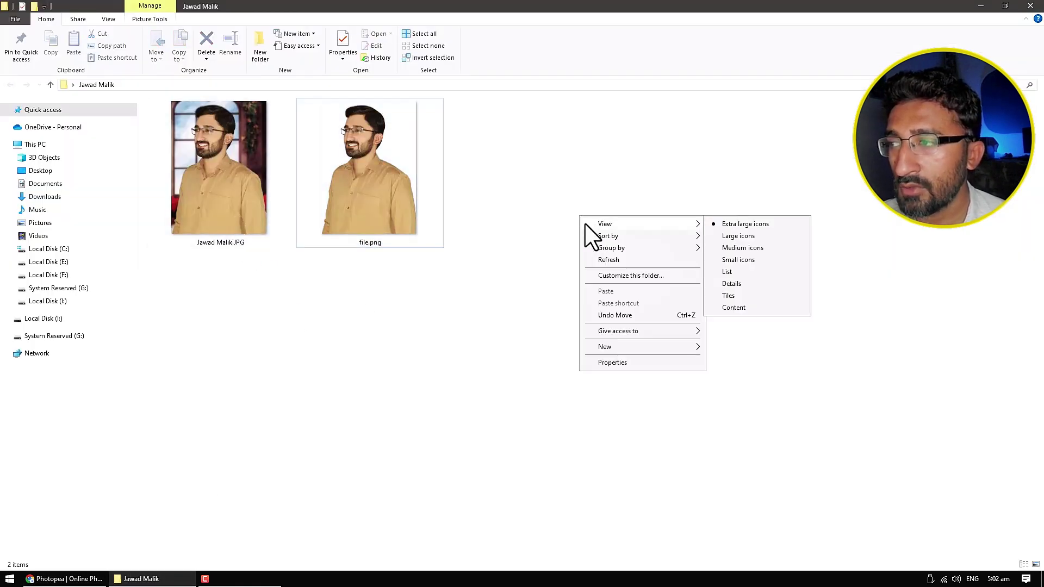
pyautogui.click(737, 225)
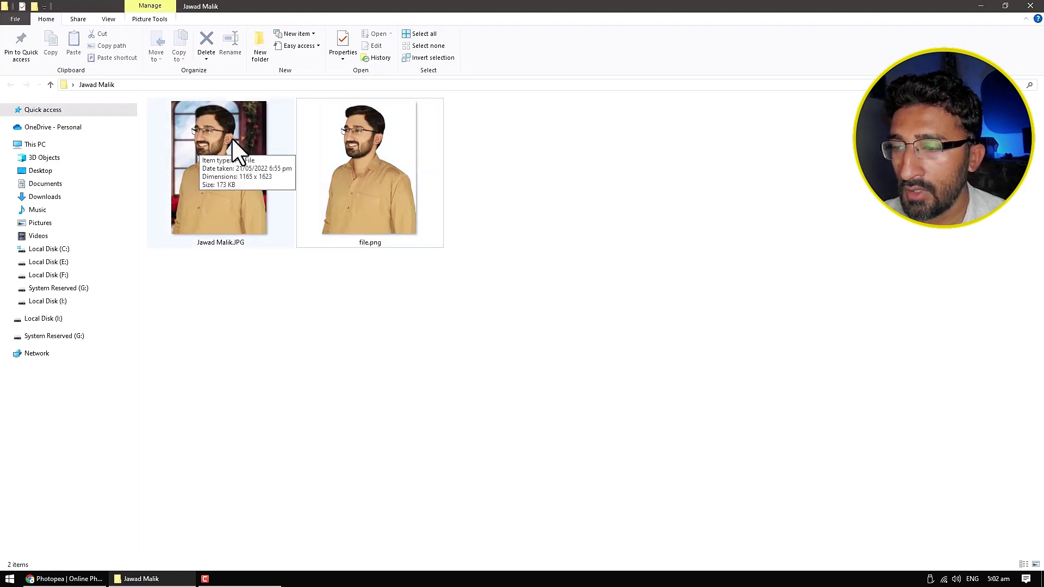
# Return to the browser and view the "adobe bg remover" search results and Adobe Express's free background remover page
pyautogui.click(54, 580)
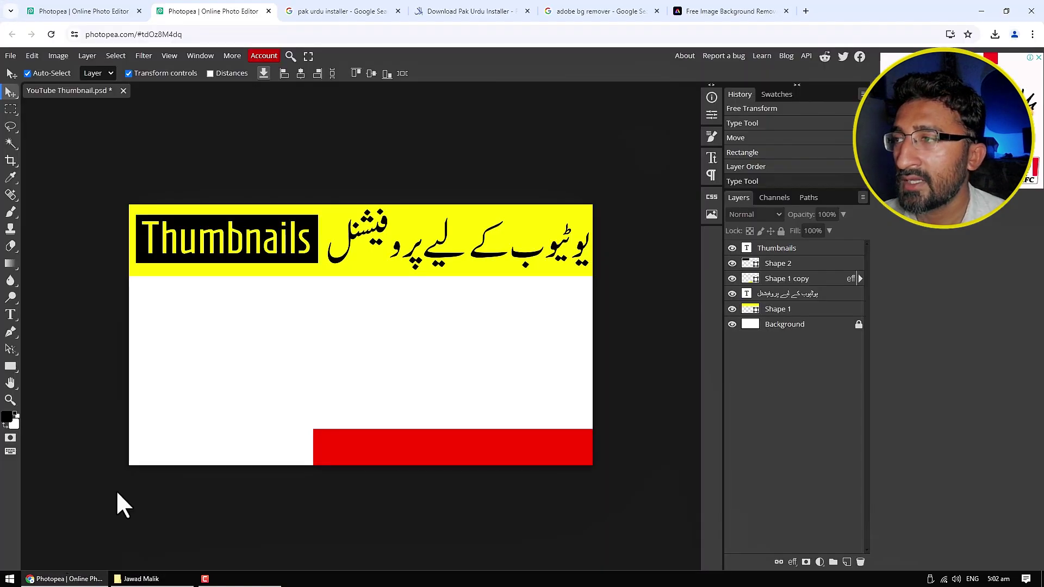
pyautogui.click(619, 11)
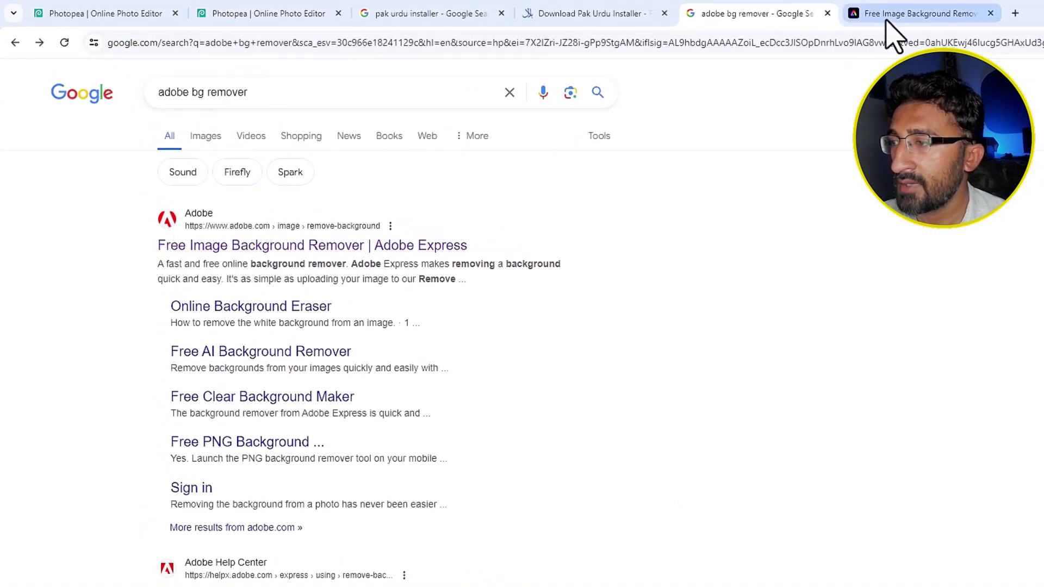
pyautogui.click(887, 22)
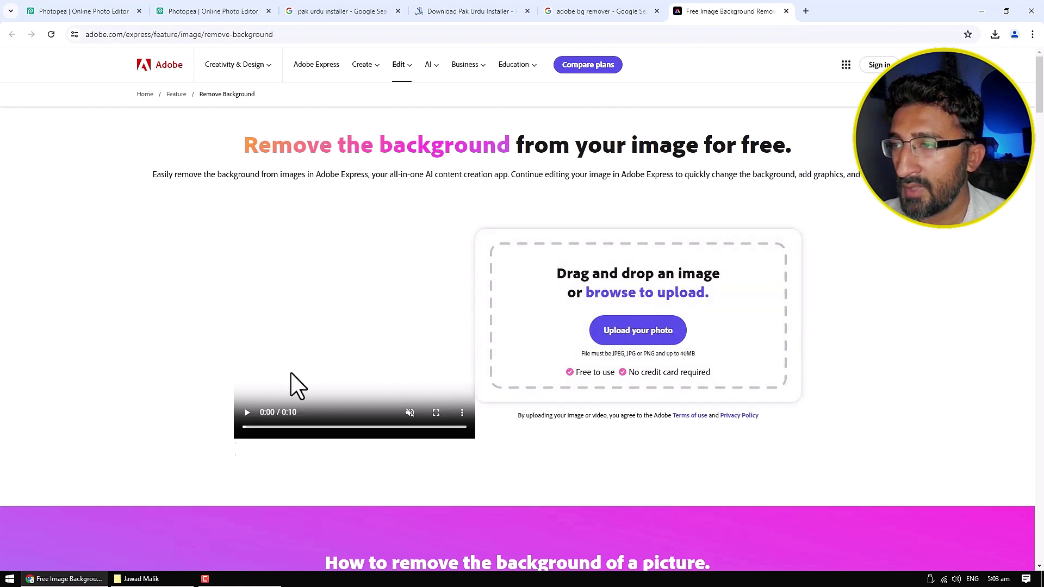
# Place file.png from File Explorer into the Photopea thumbnail document and move its layer above all other layers
pyautogui.click(136, 579)
pyautogui.moveTo(367, 164); pyautogui.dragTo(430, 376)
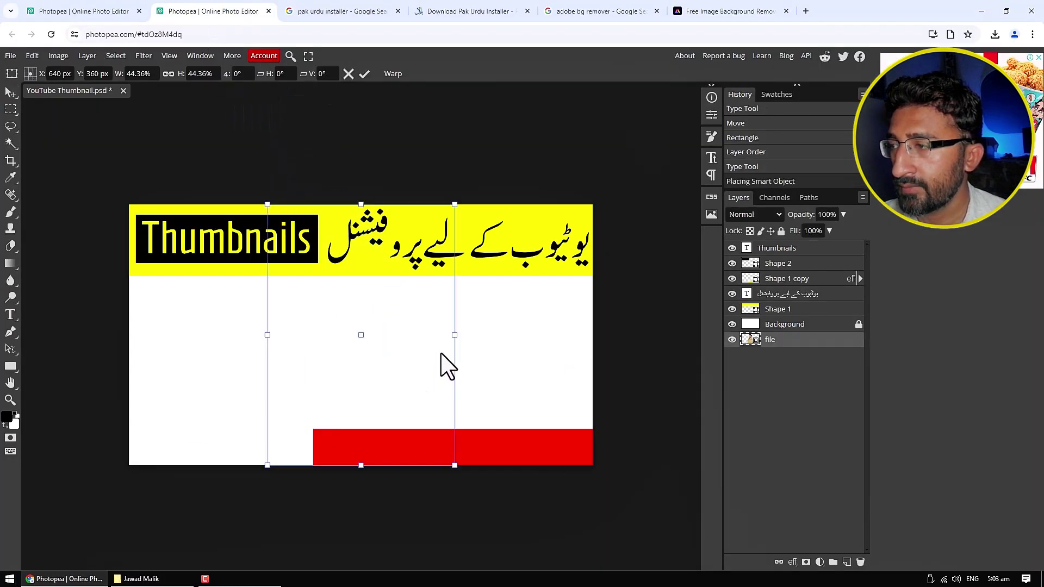
pyautogui.moveTo(771, 342); pyautogui.dragTo(843, 237)
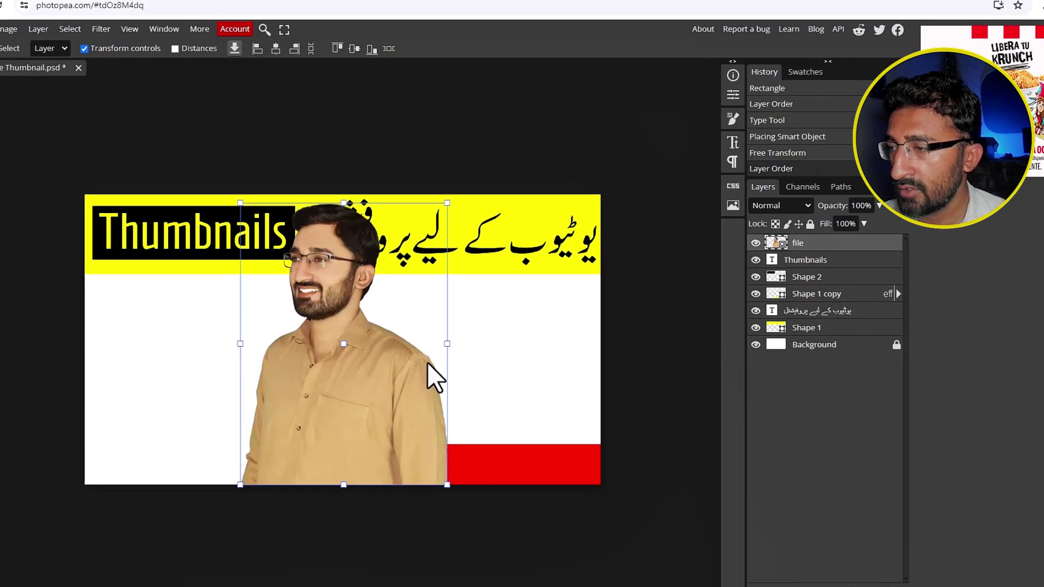
# Scale the portrait cutout down to about 35.3% and align it to the canvas's lower right corner
pyautogui.moveTo(435, 380); pyautogui.dragTo(474, 369)
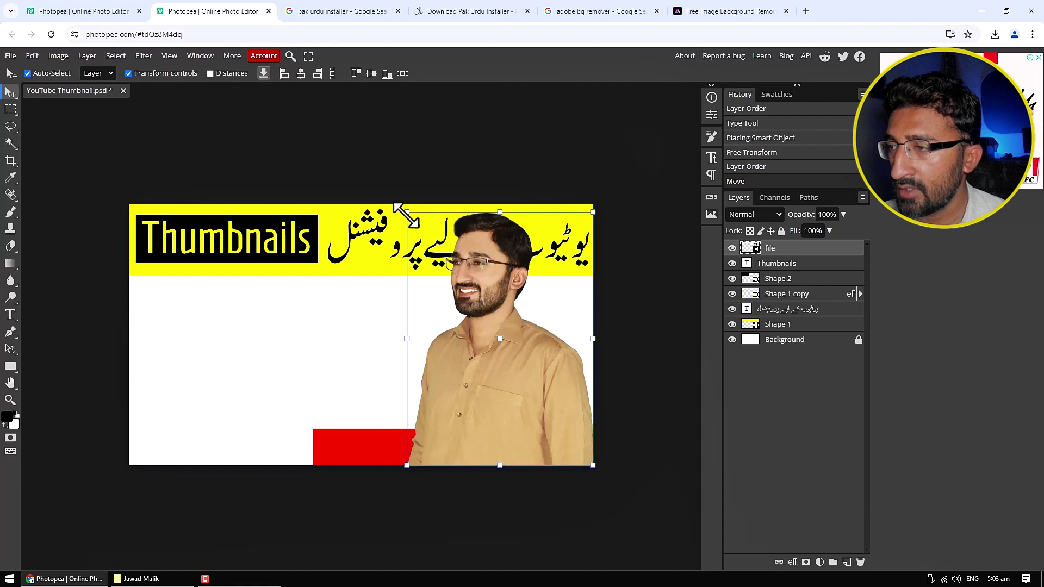
pyautogui.moveTo(406, 213); pyautogui.dragTo(435, 285)
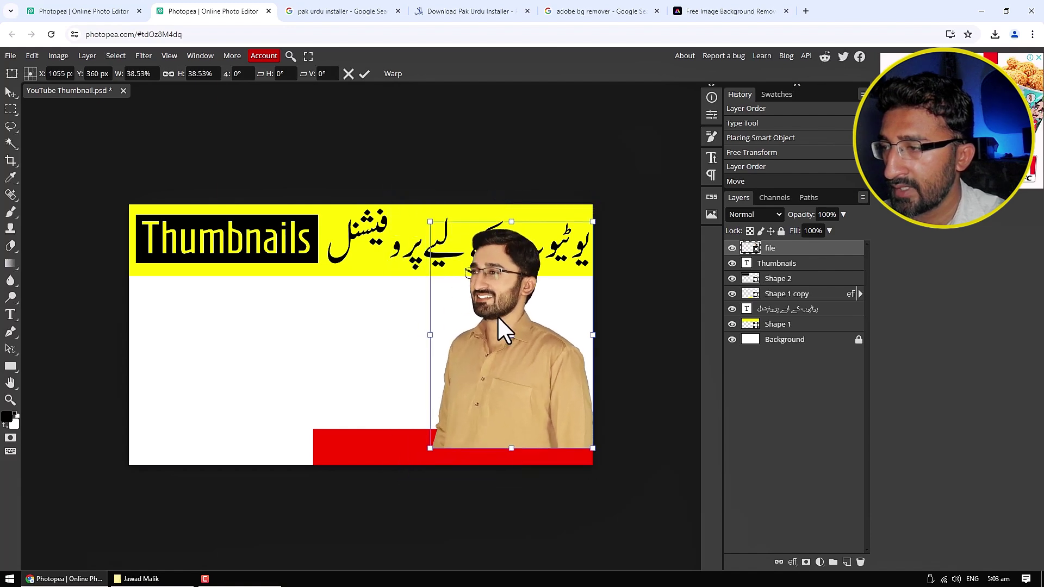
pyautogui.moveTo(497, 316); pyautogui.dragTo(500, 338)
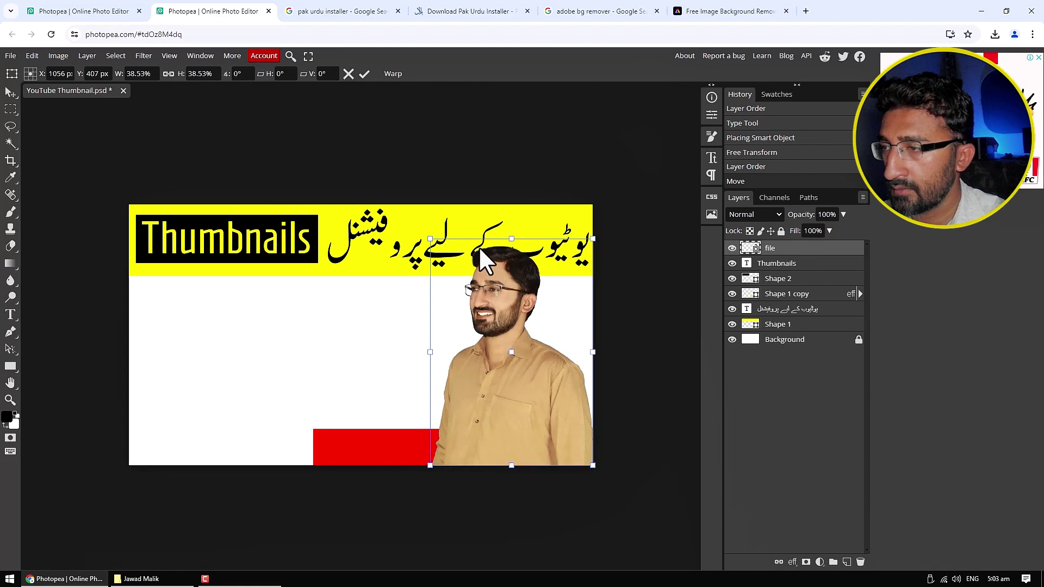
pyautogui.moveTo(430, 238); pyautogui.dragTo(444, 257)
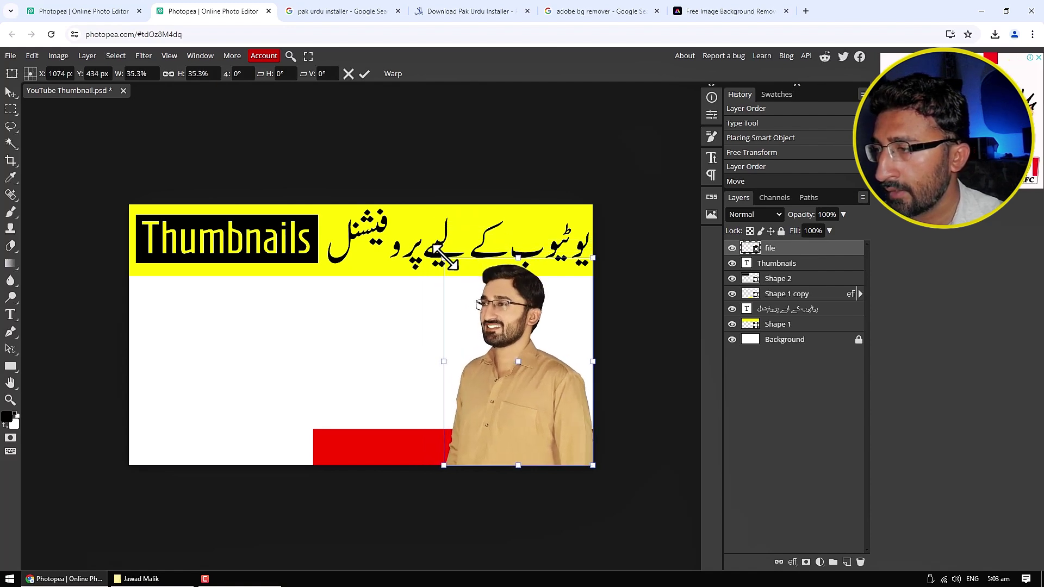
# Duplicate the yellow bar (Shape 1) and move the copy just below the original, shifted left past the canvas edge
pyautogui.click(774, 308)
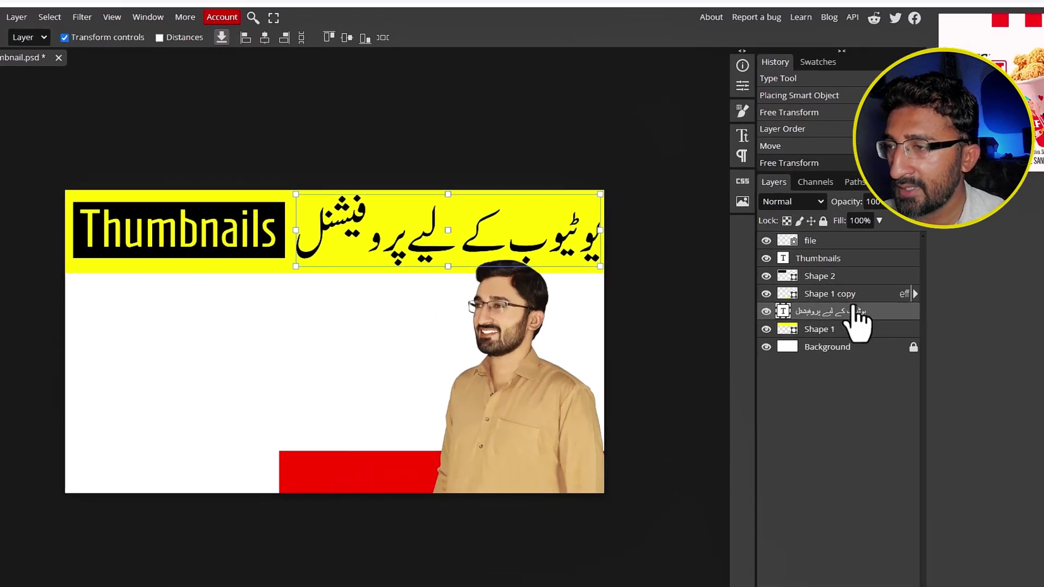
pyautogui.click(782, 325)
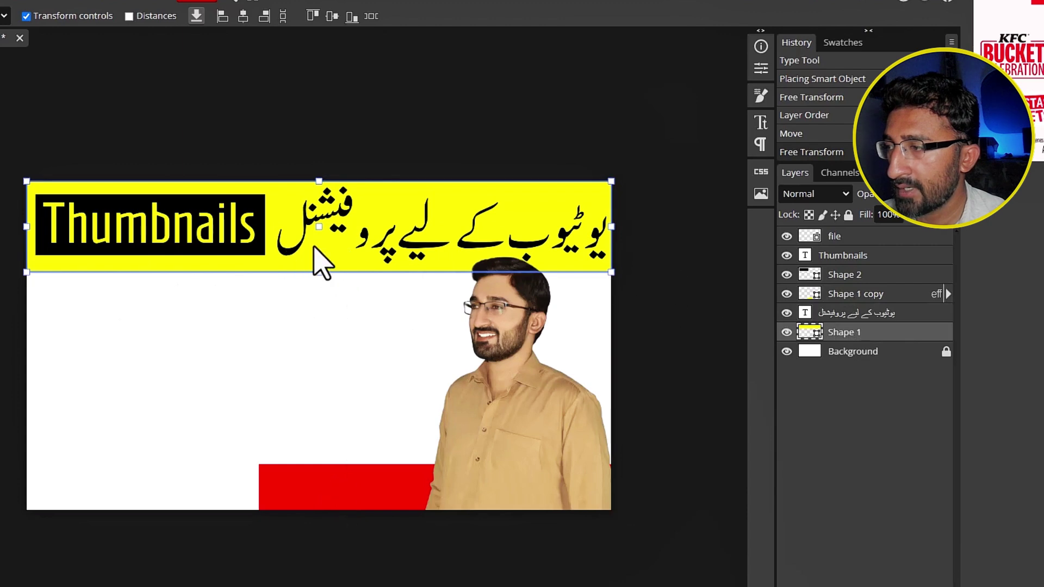
pyautogui.rightClick(865, 334)
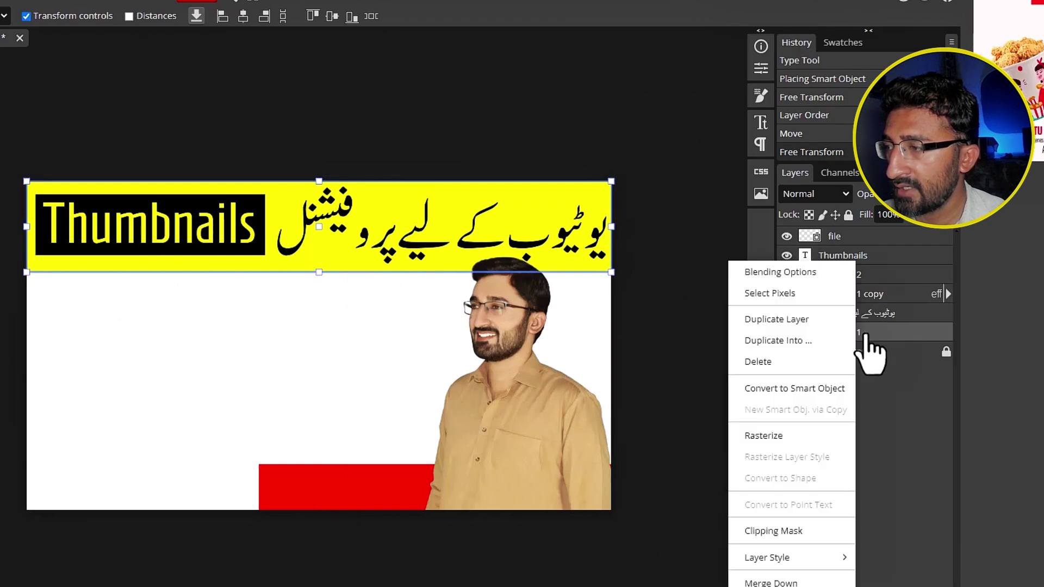
pyautogui.click(786, 321)
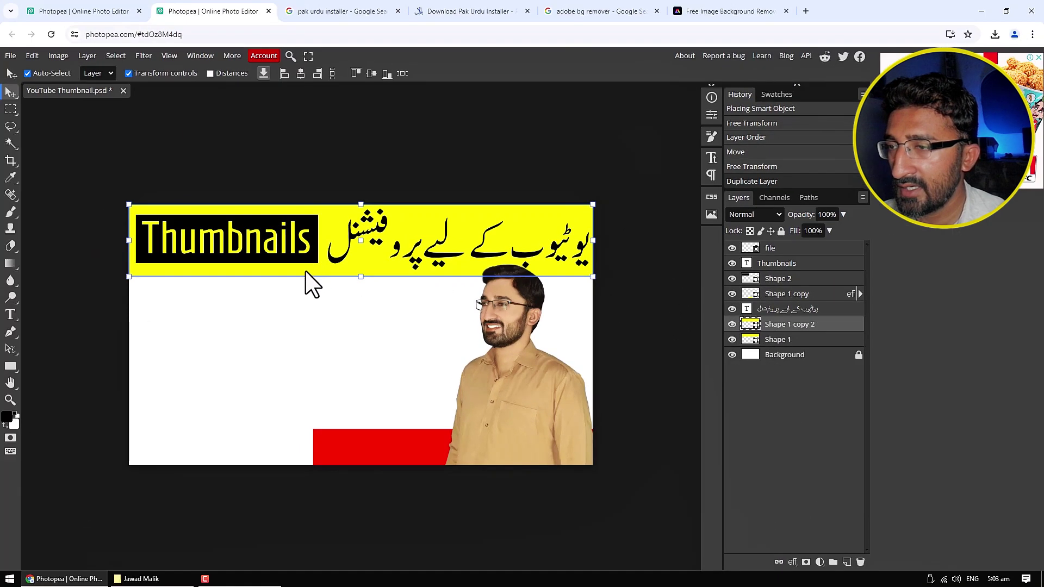
pyautogui.moveTo(305, 272); pyautogui.dragTo(224, 338)
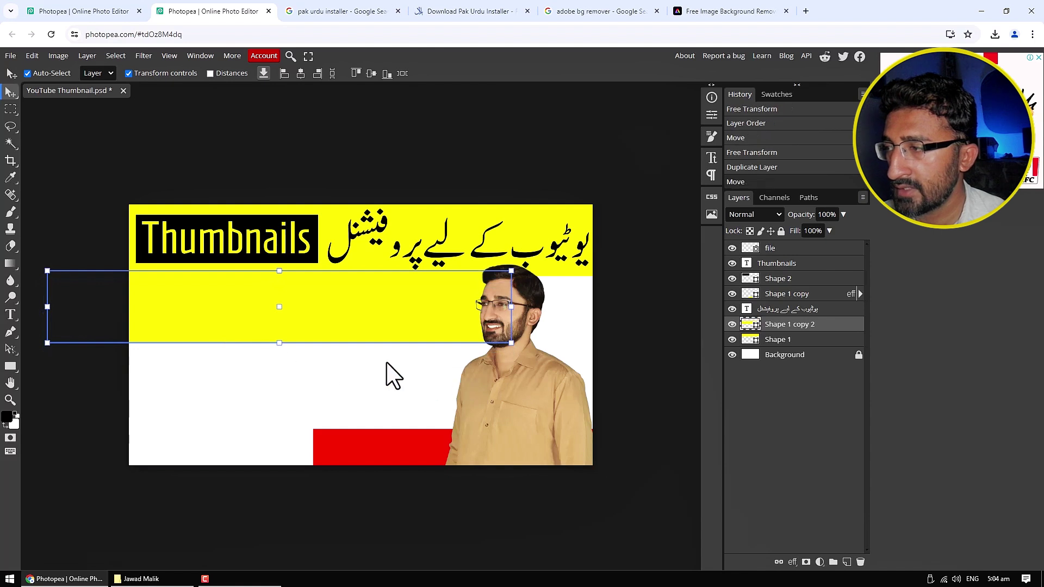
# Recolor the duplicated bar (Shape 1 copy 2) black (#000000) by sampling the black box, and select the Shape 1 layer
pyautogui.click(786, 339)
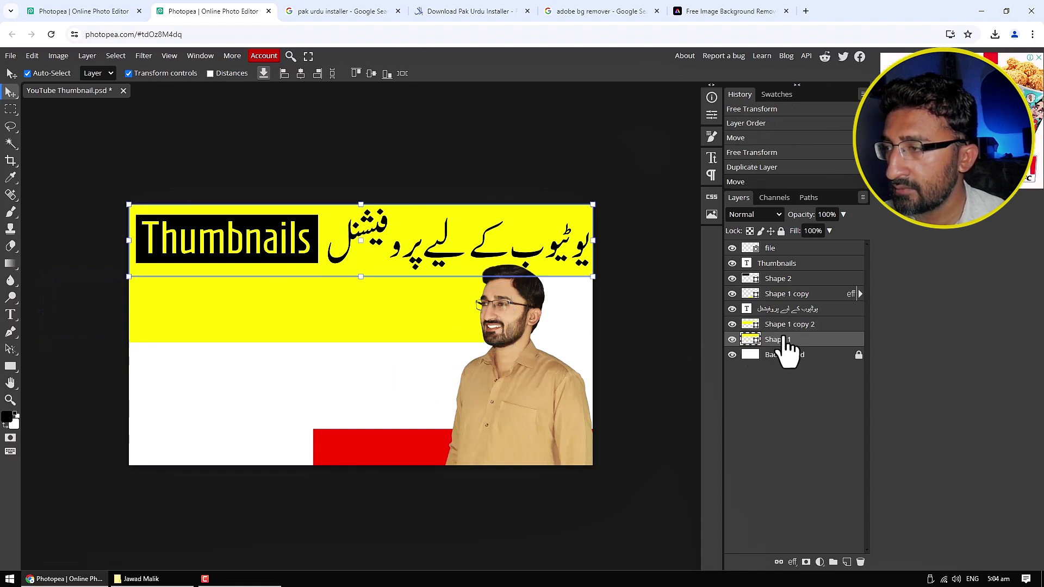
pyautogui.click(746, 326)
pyautogui.doubleClick(755, 326)
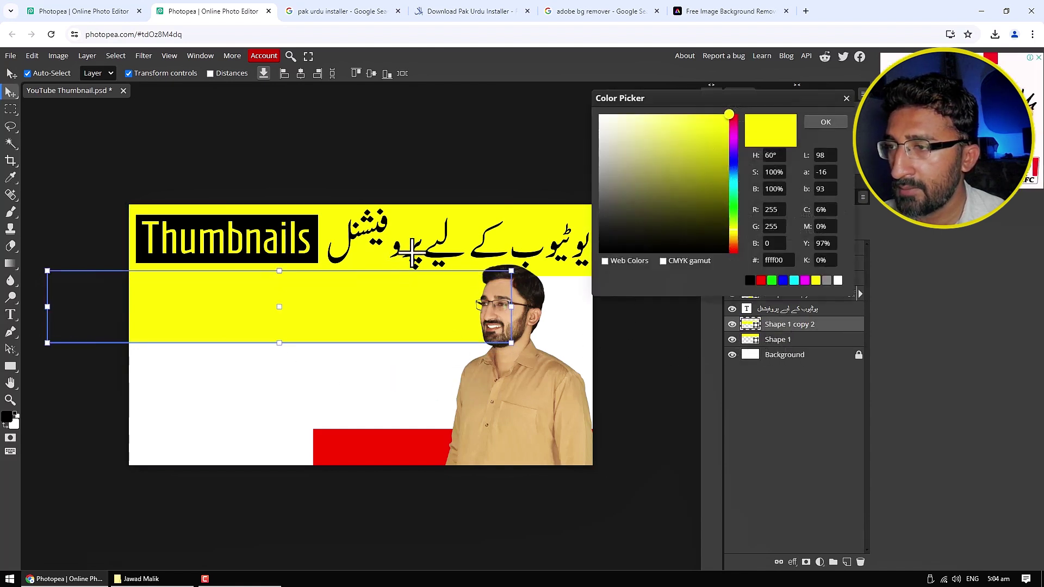
pyautogui.click(312, 222)
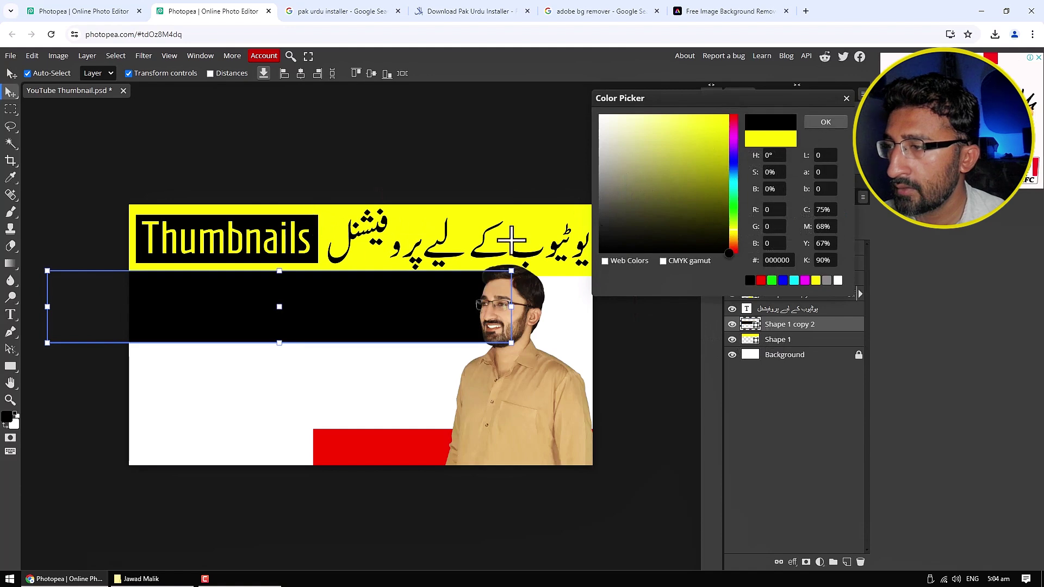
pyautogui.click(821, 122)
pyautogui.click(799, 340)
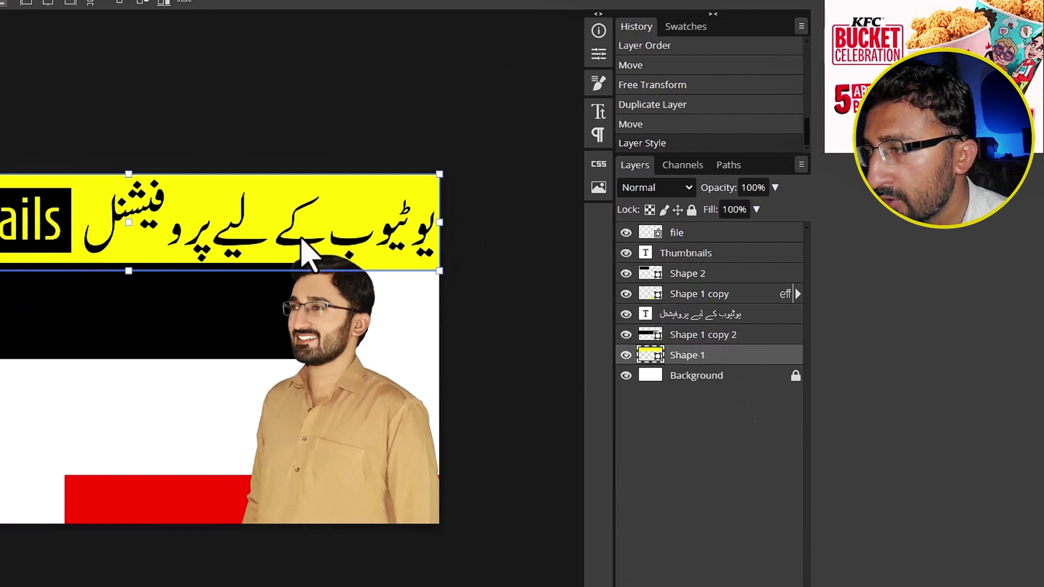
# Duplicate the Urdu headline text layer and move the copy down and left, across the black bar's lower edge
pyautogui.click(721, 318)
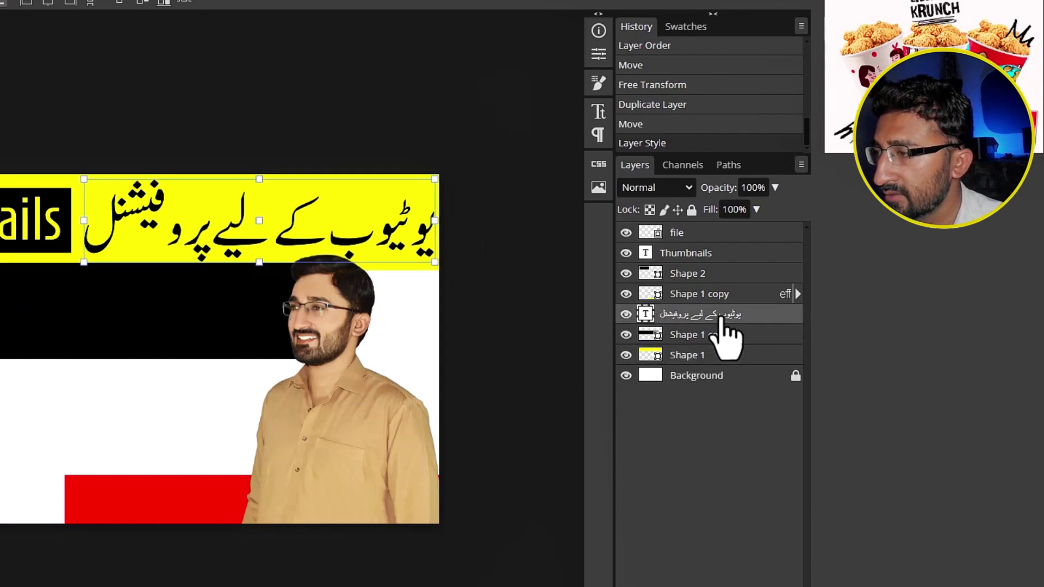
pyautogui.rightClick(712, 321)
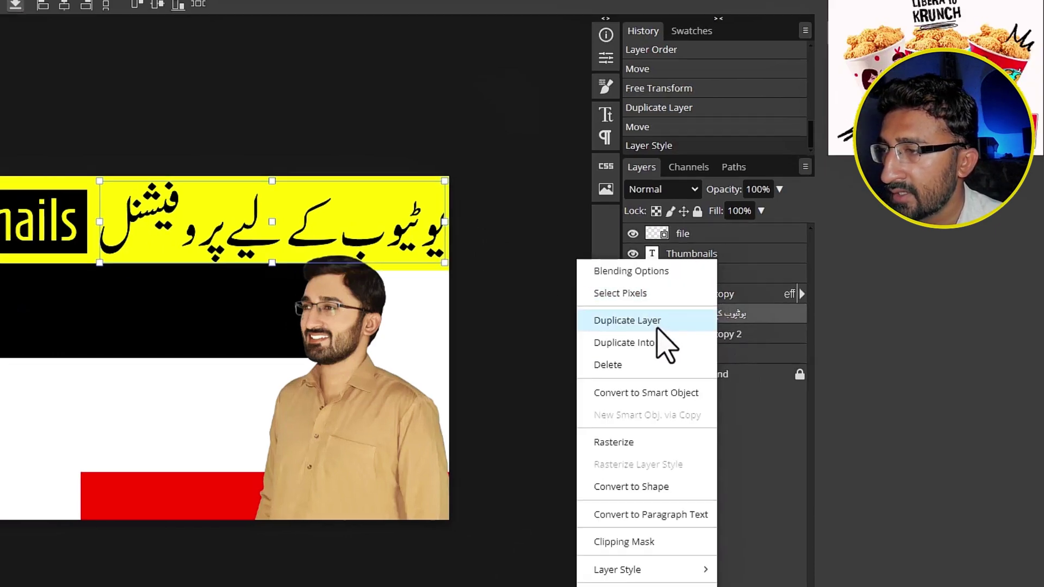
pyautogui.click(661, 322)
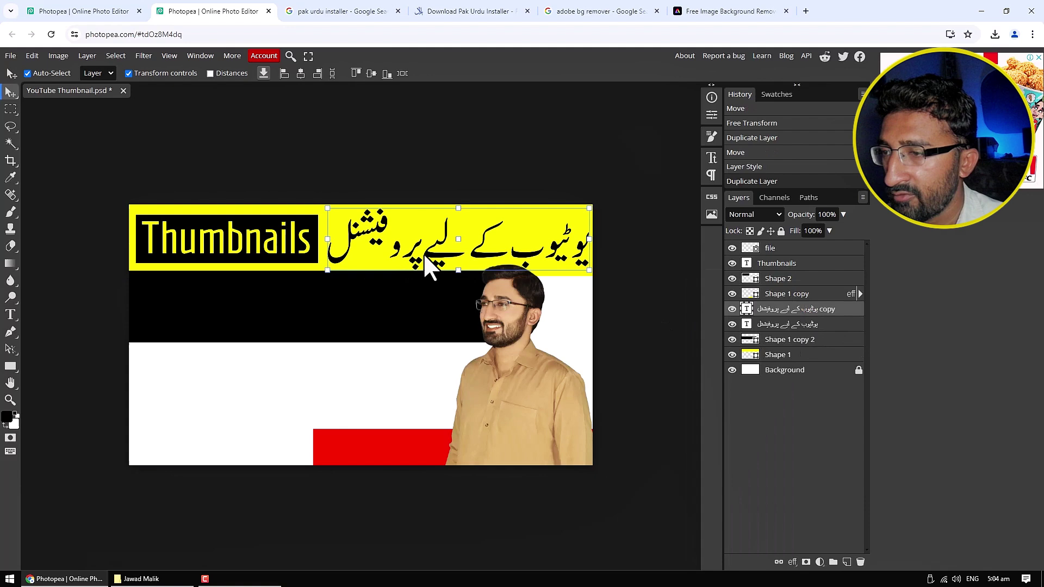
pyautogui.moveTo(430, 266); pyautogui.dragTo(313, 386)
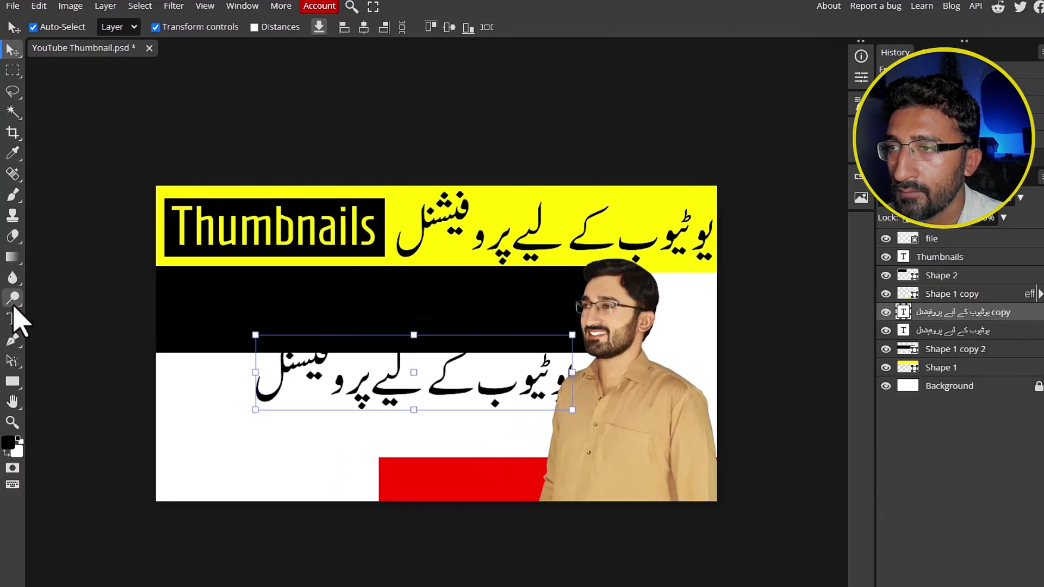
# Recolor the duplicated Urdu headline white and position it on the left part of the black bar
pyautogui.click(13, 316)
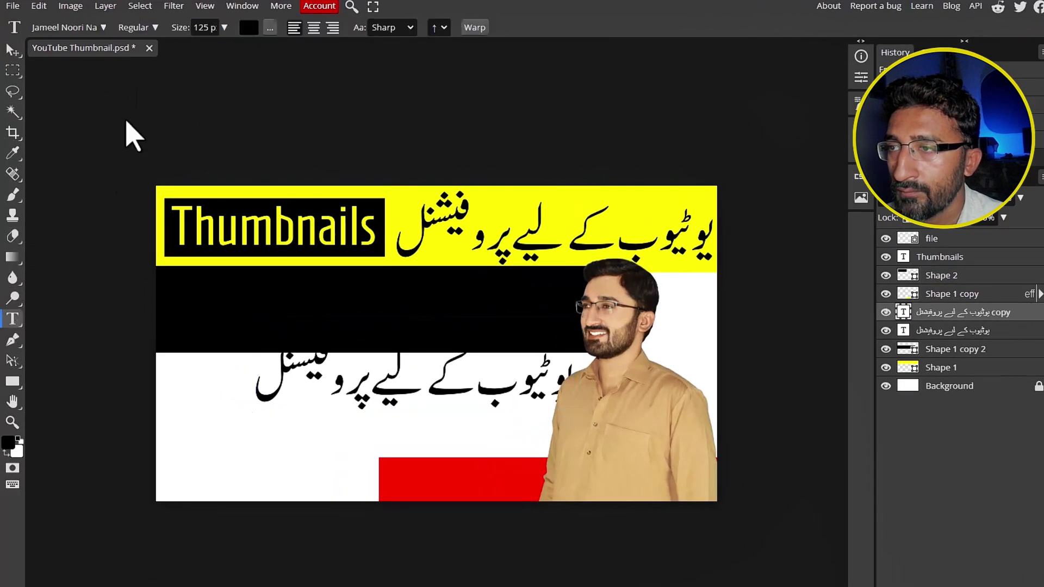
pyautogui.click(249, 29)
pyautogui.moveTo(761, 157); pyautogui.dragTo(711, 74)
pyautogui.press('Return')
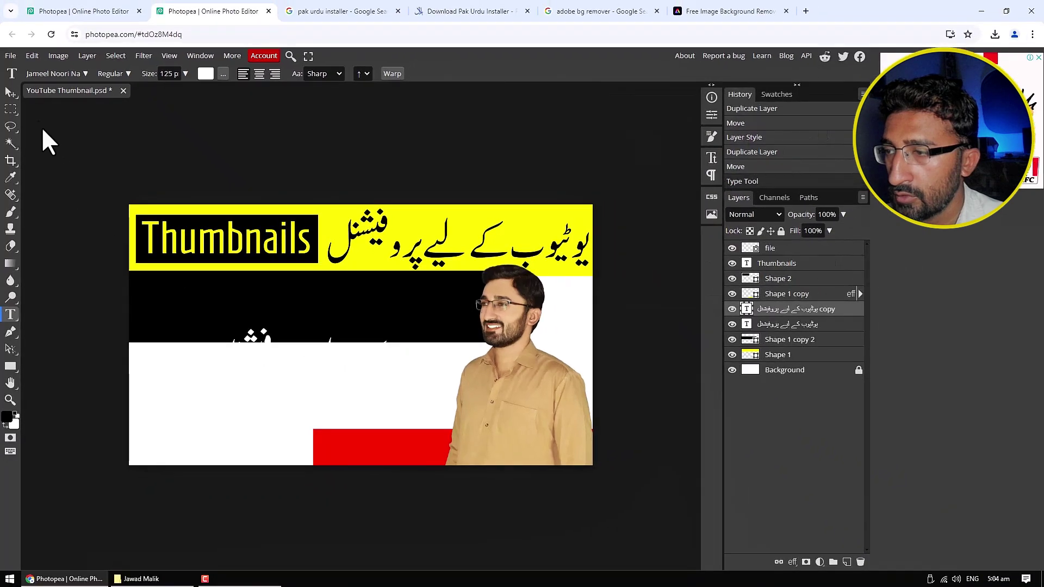
pyautogui.press('v')
pyautogui.moveTo(321, 377); pyautogui.dragTo(257, 325)
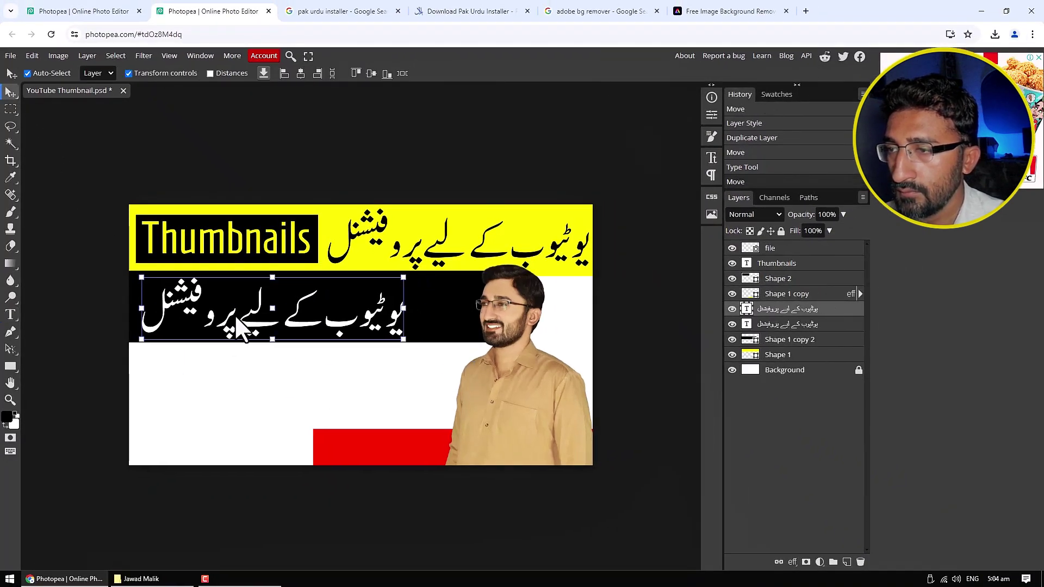
# Replace the white headline's text with "کس طرح بناتے ہیں۔" using the Urdu (Pakistan) keyboard, and nudge it up within the black bar
pyautogui.press('t')
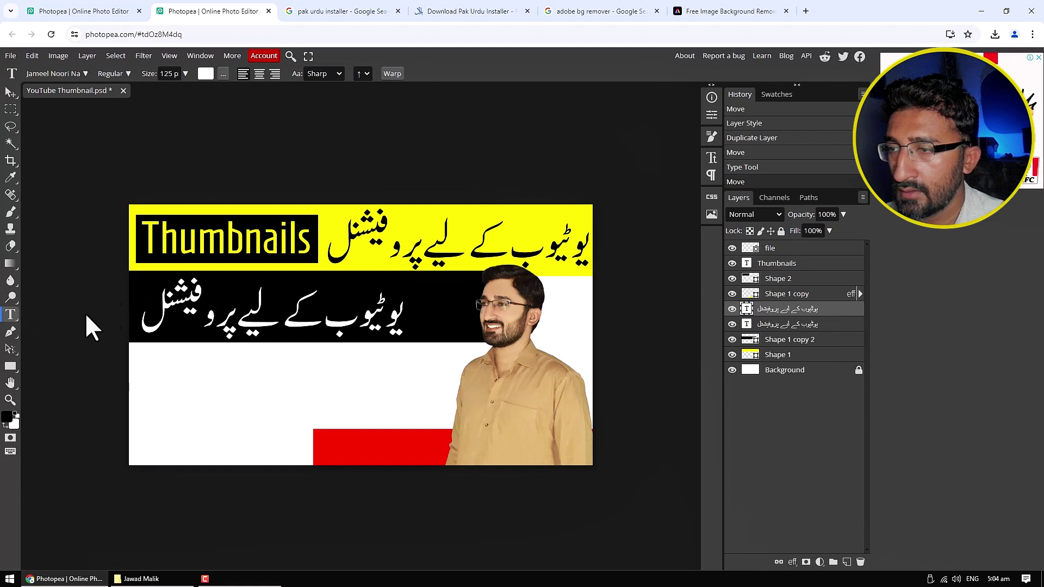
pyautogui.doubleClick(227, 317)
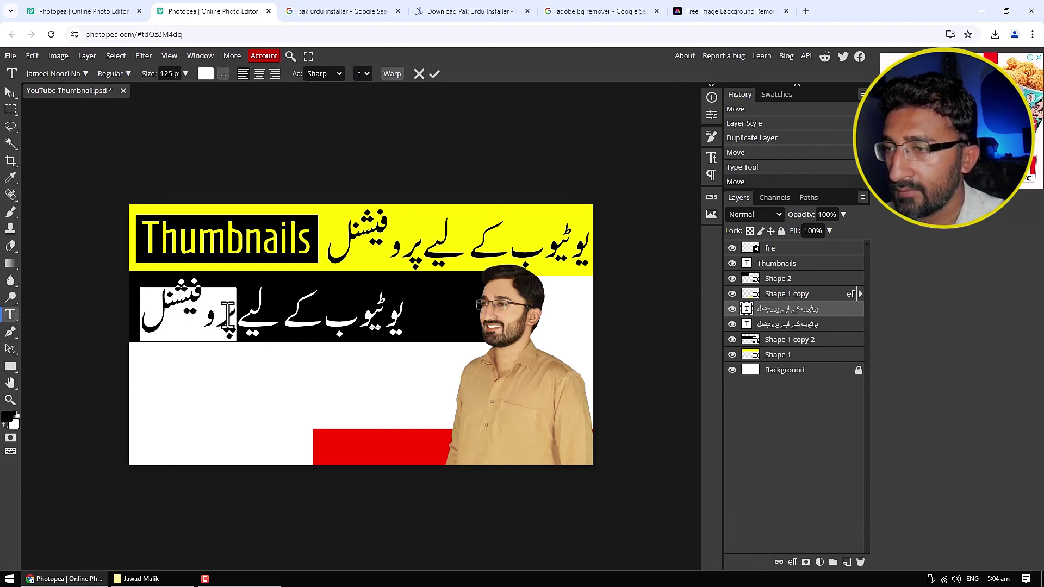
pyautogui.hotkey('ctrl', 'a')
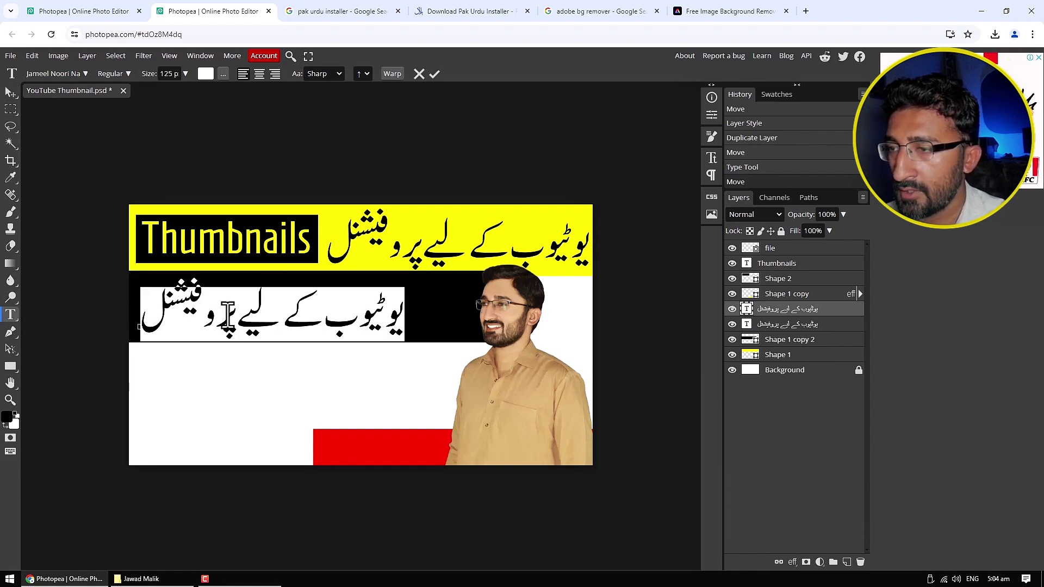
pyautogui.write('ks')
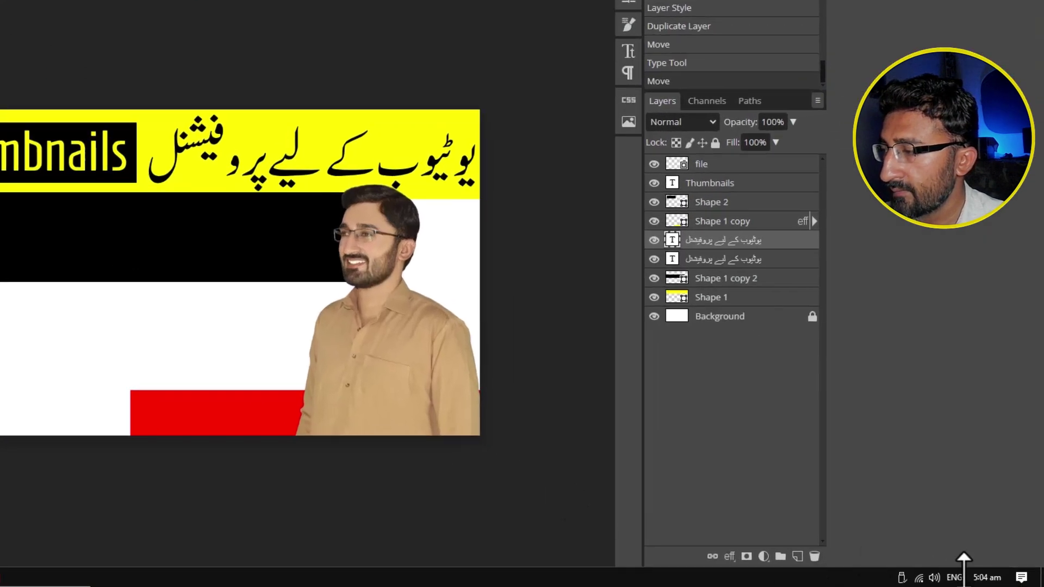
pyautogui.click(975, 581)
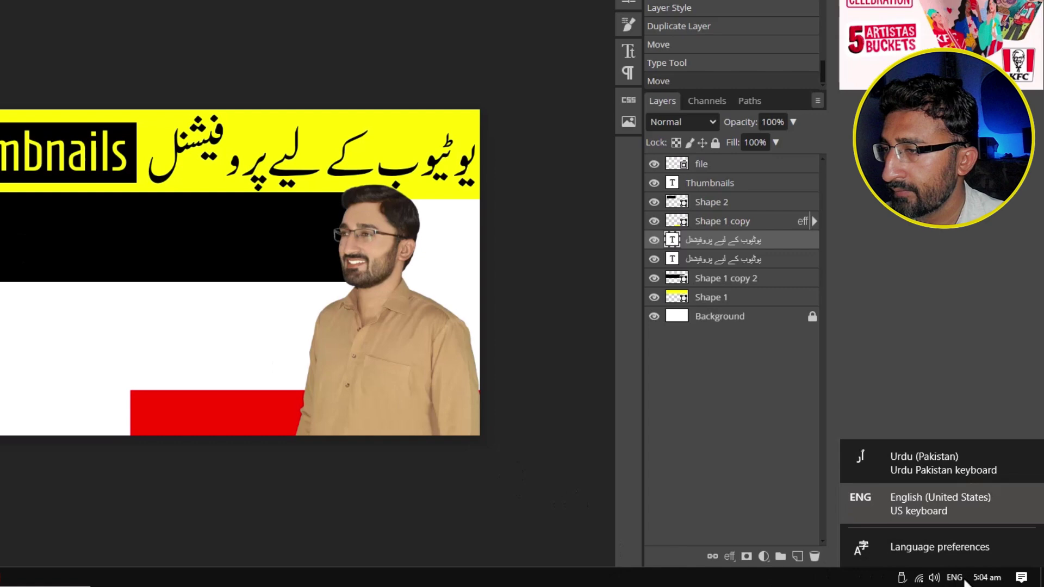
pyautogui.click(924, 472)
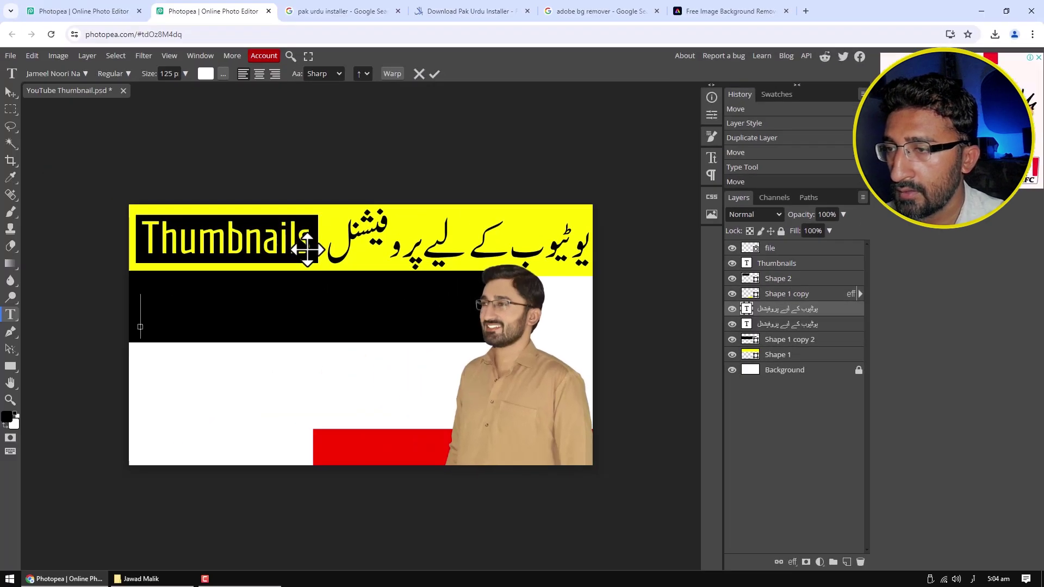
pyautogui.write('کس طرح')
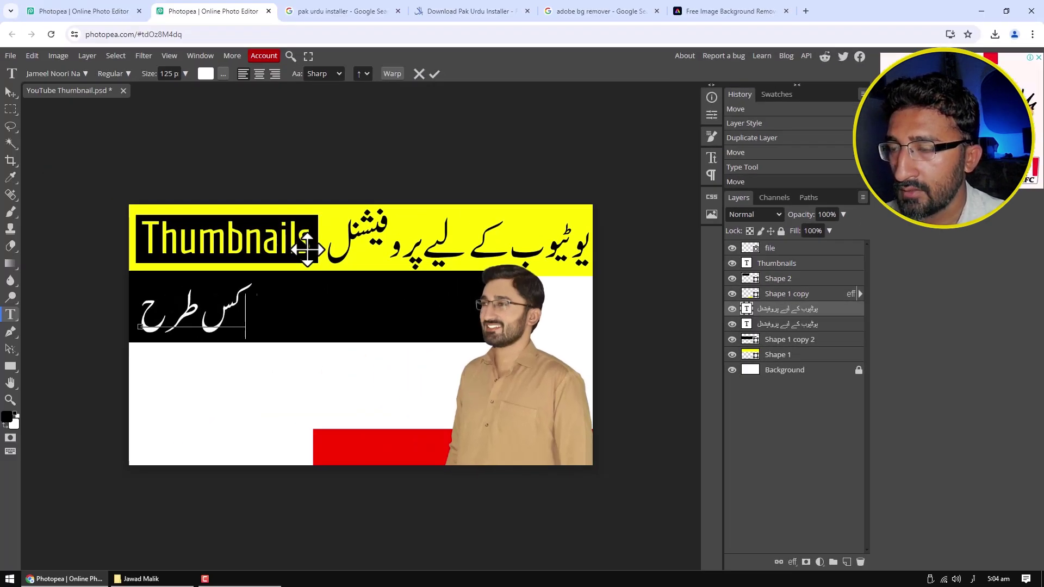
pyautogui.write(' بنا')
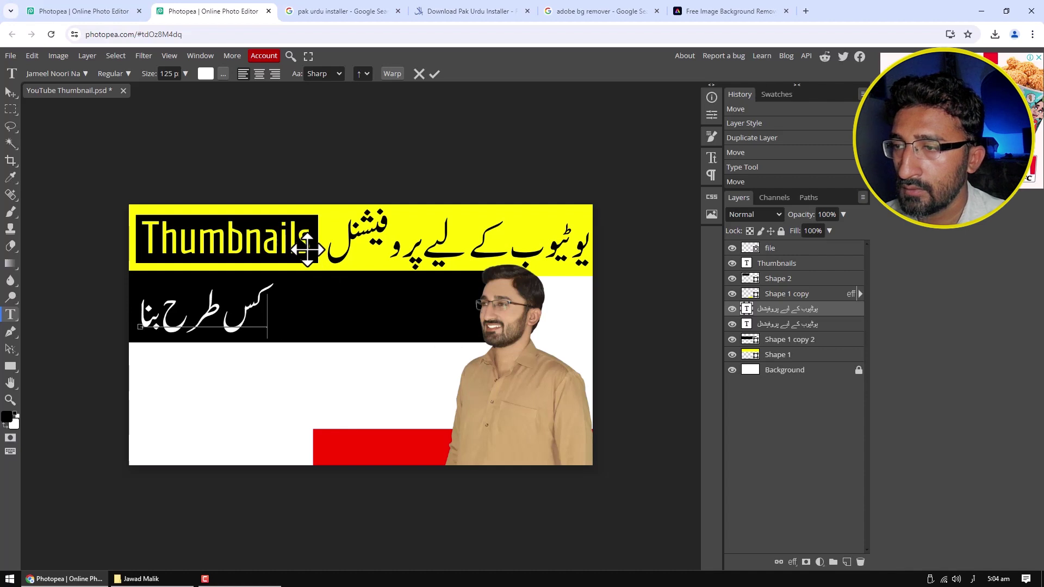
pyautogui.write('تے ہیں۔')
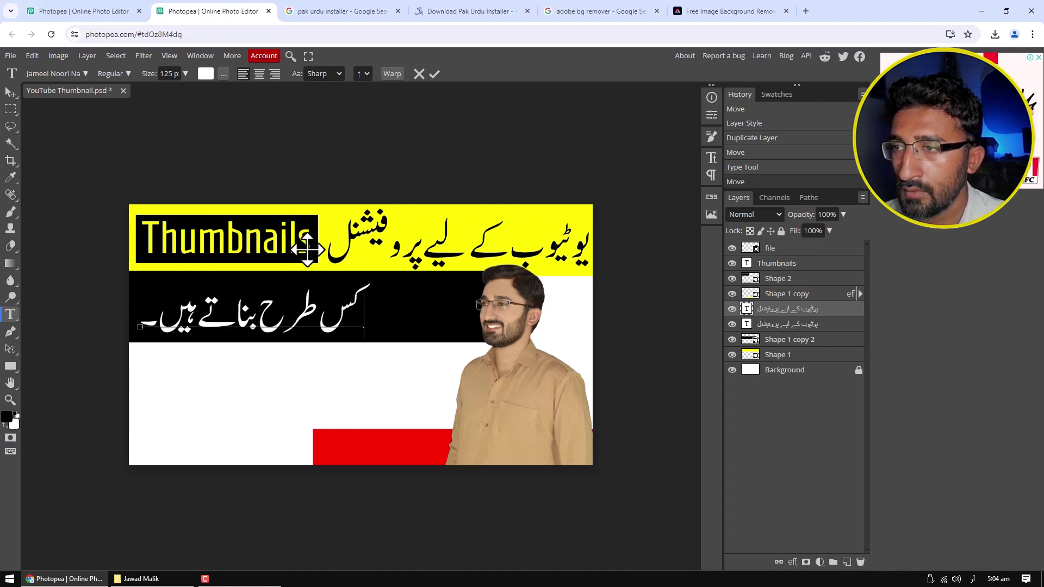
pyautogui.press('Escape')
pyautogui.press('v')
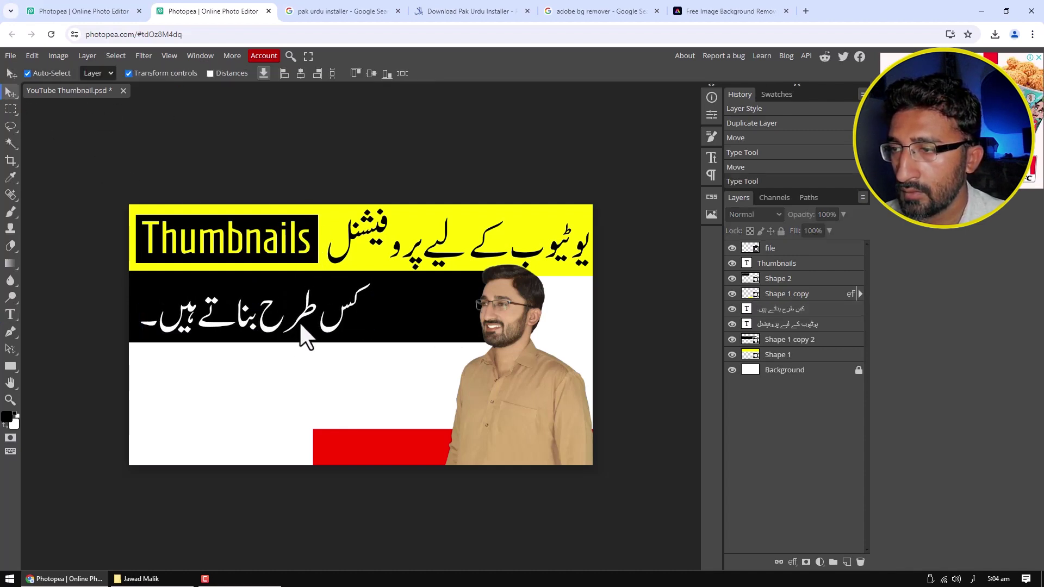
pyautogui.moveTo(299, 322); pyautogui.dragTo(299, 311)
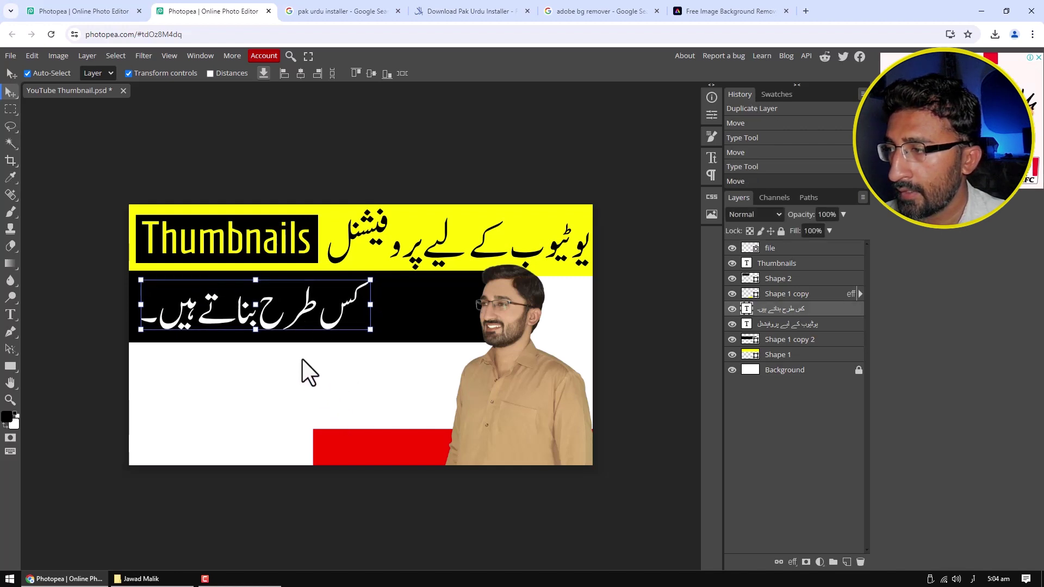
# Move and enlarge the red bar (Shape 1 copy) to about 1050 × 365 px, filling the area below the black bar from the canvas's left edge
pyautogui.click(789, 337)
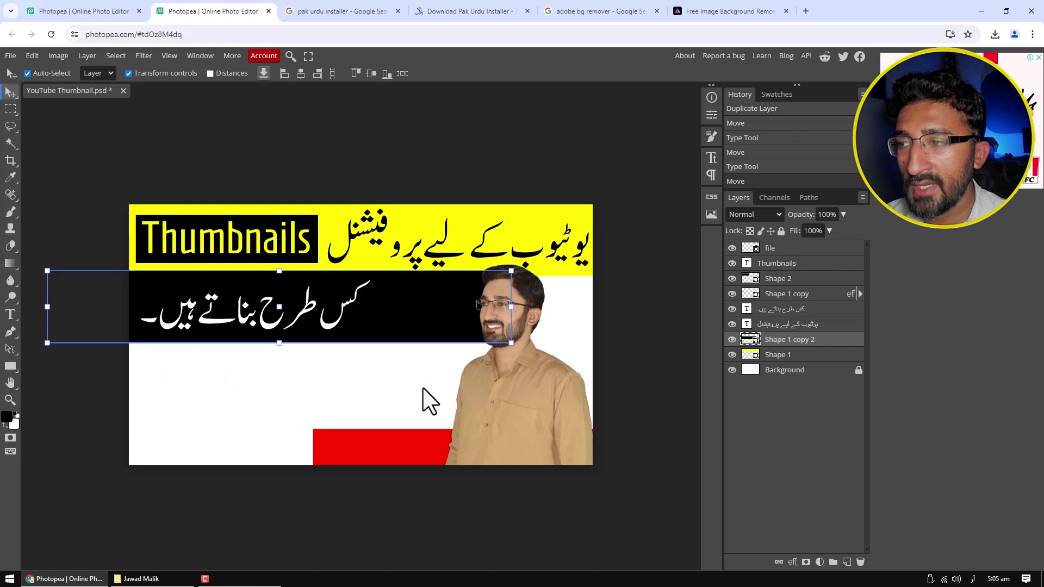
pyautogui.click(511, 399)
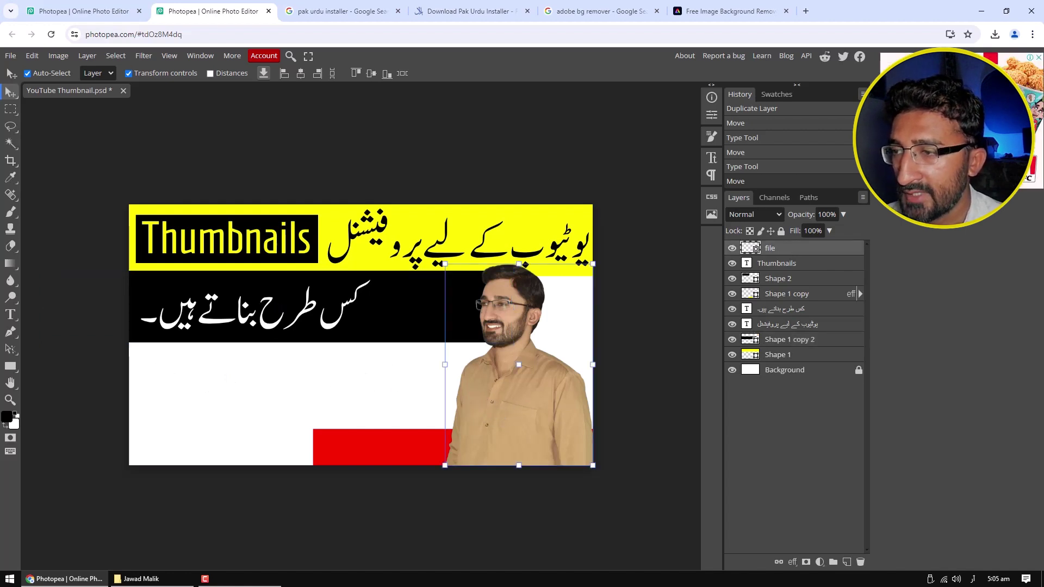
pyautogui.click(334, 439)
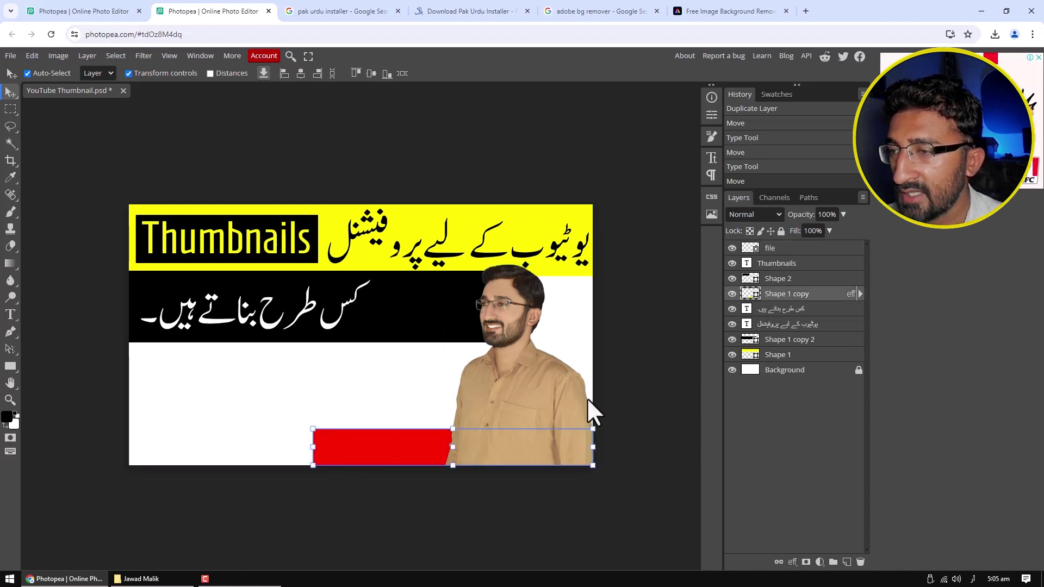
pyautogui.moveTo(407, 453); pyautogui.dragTo(266, 472)
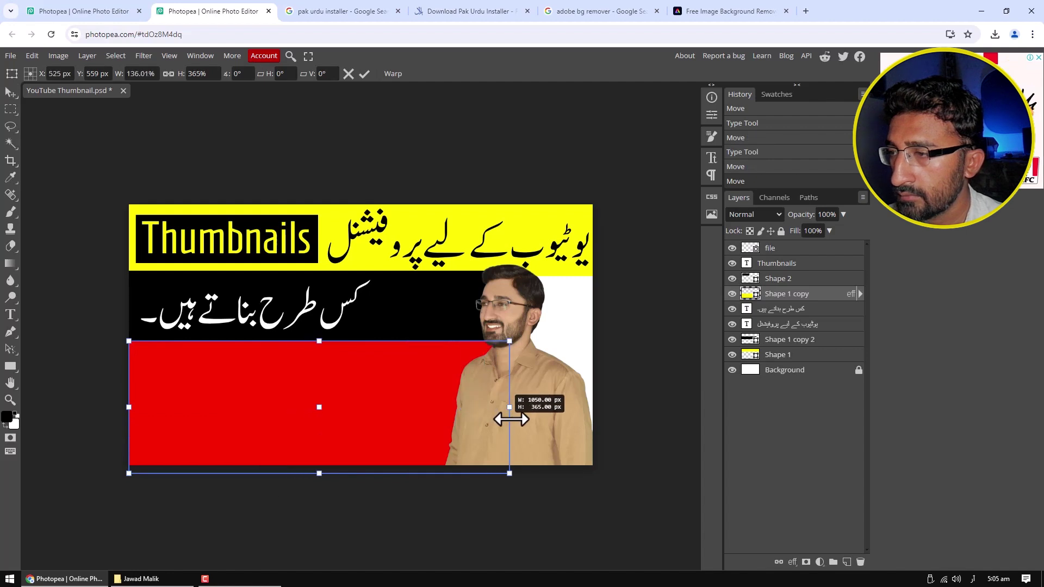
pyautogui.click(761, 339)
pyautogui.press('z')
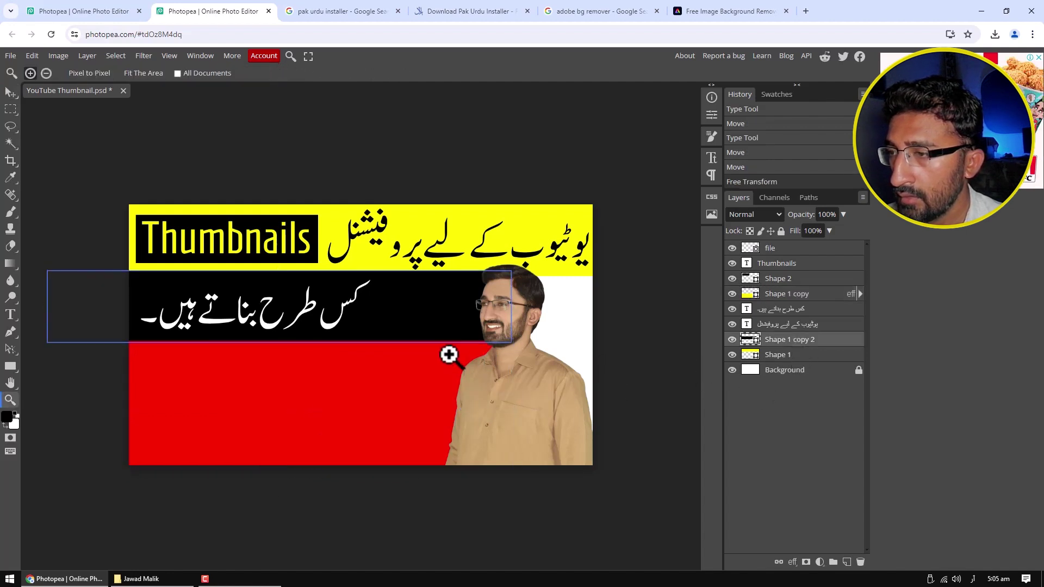
# Duplicate the Thumbnails text layer and move the copy down onto the upper left part of the red area
pyautogui.click(783, 310)
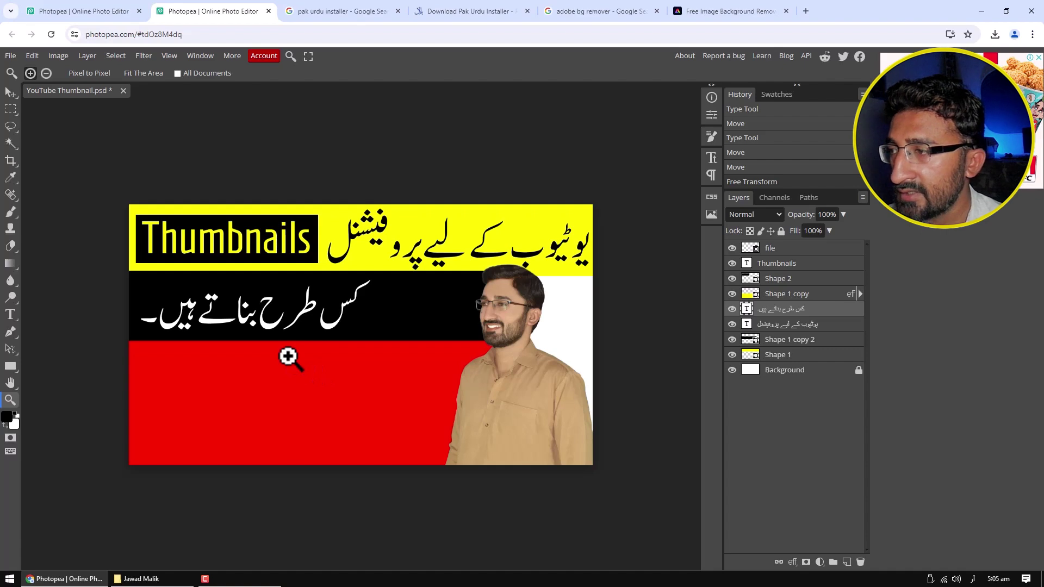
pyautogui.click(780, 264)
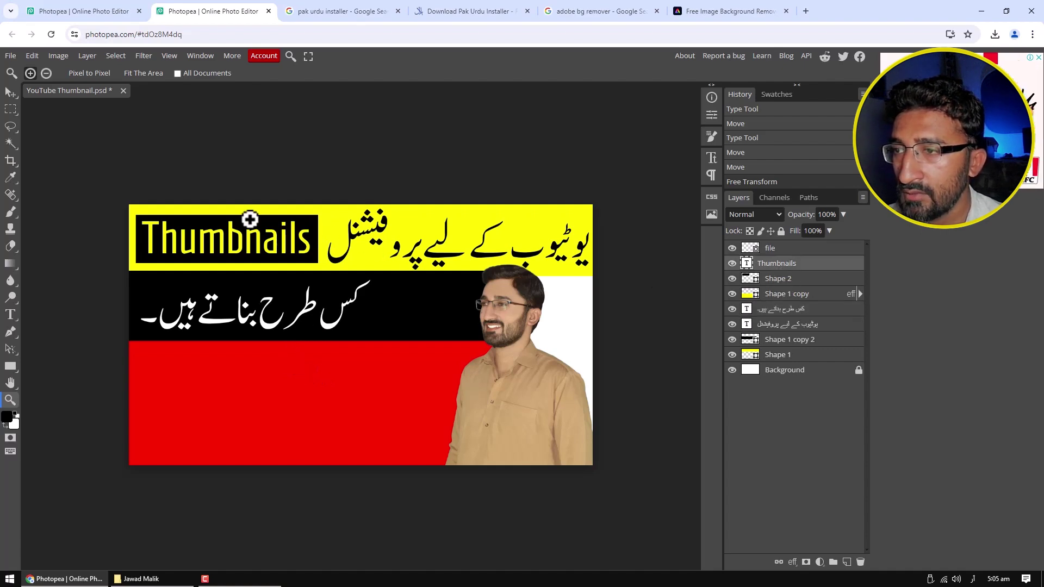
pyautogui.click(11, 93)
pyautogui.hotkey('ctrl', 't')
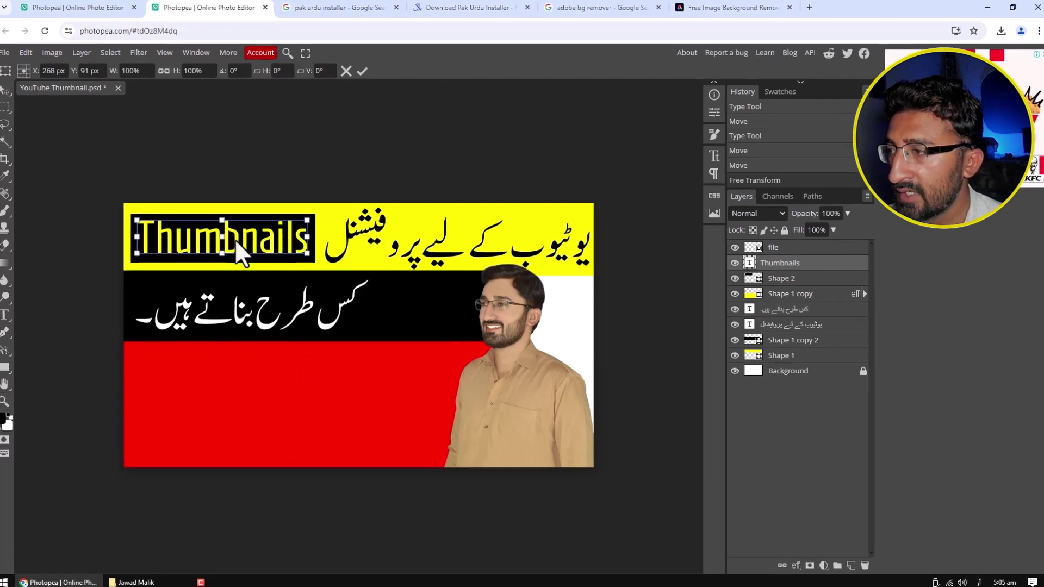
pyautogui.rightClick(841, 264)
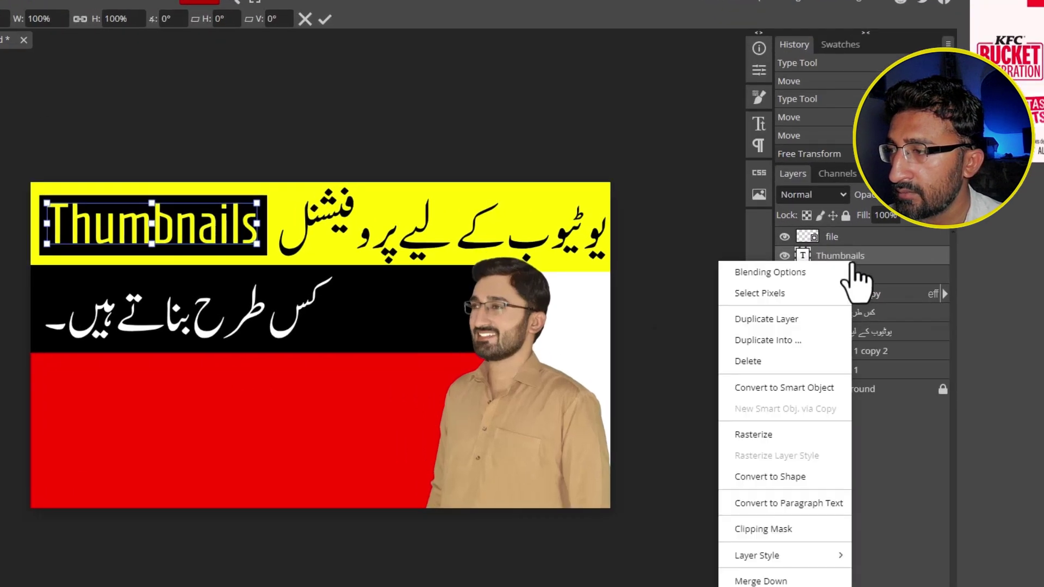
pyautogui.click(783, 320)
pyautogui.moveTo(213, 239); pyautogui.dragTo(275, 384)
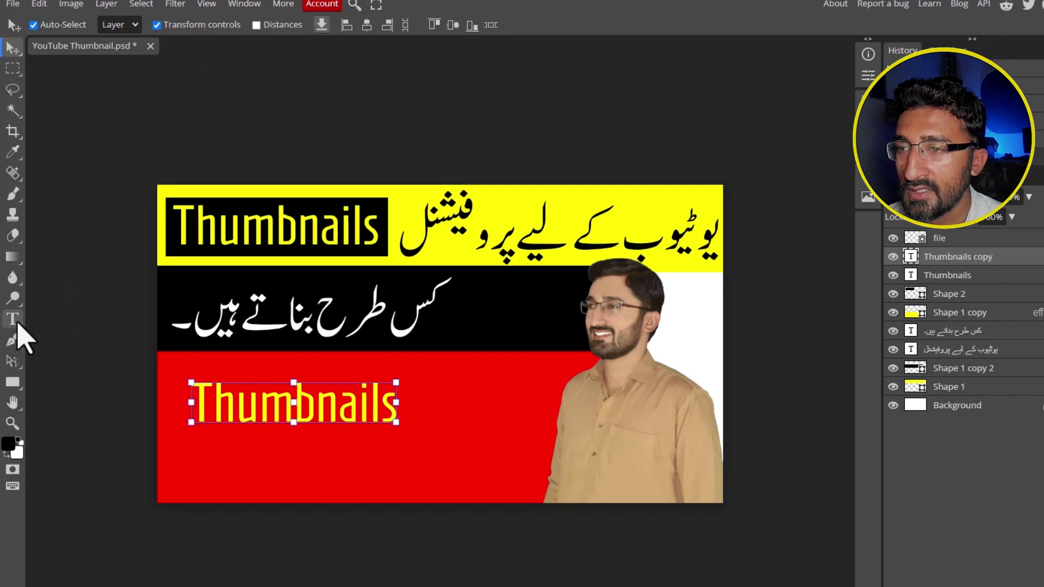
# Change the text color of the duplicated Thumbnails headline on the red area to white
pyautogui.click(12, 320)
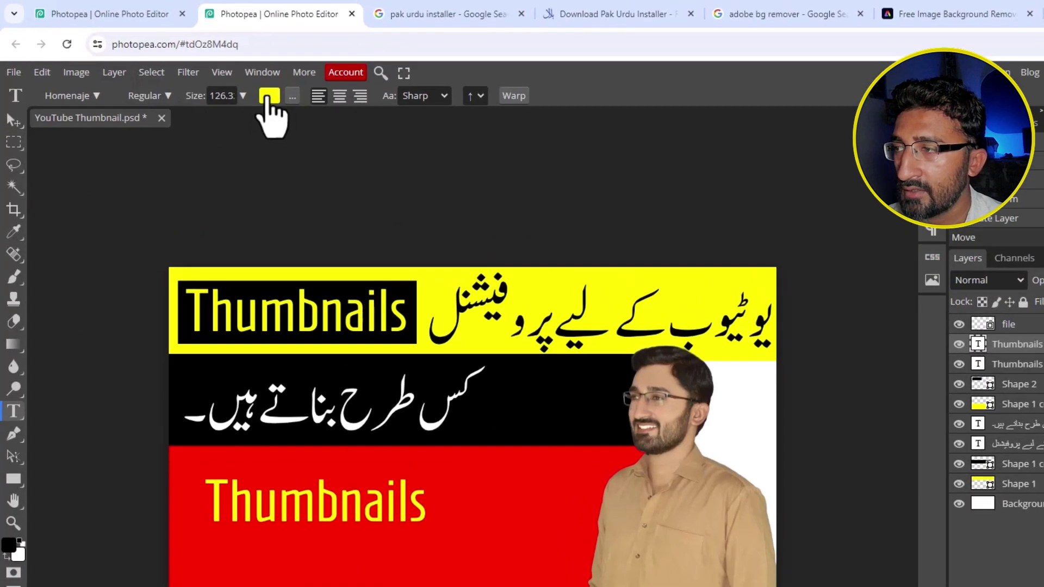
pyautogui.click(269, 97)
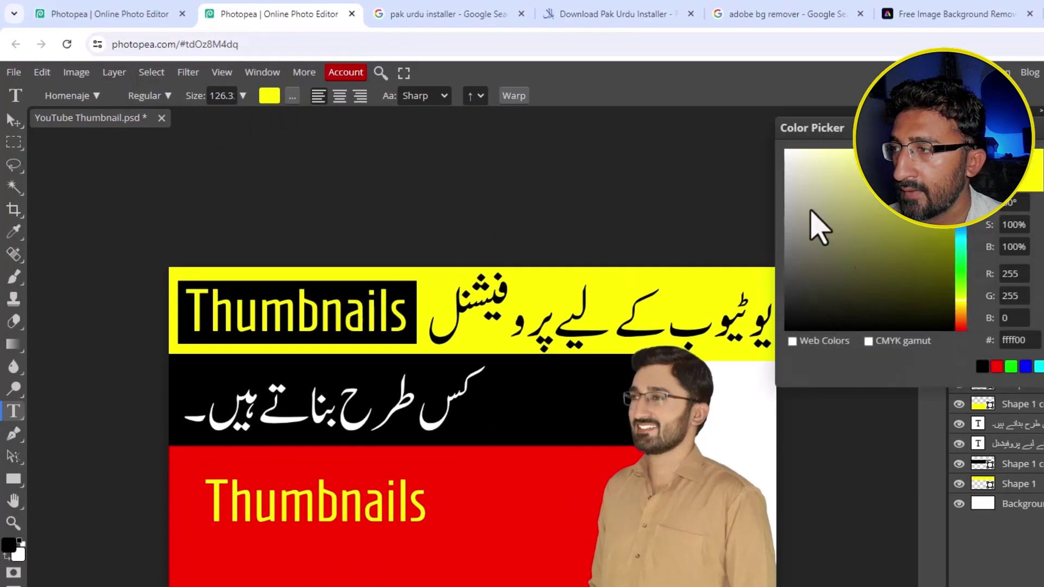
pyautogui.moveTo(811, 227); pyautogui.dragTo(780, 140)
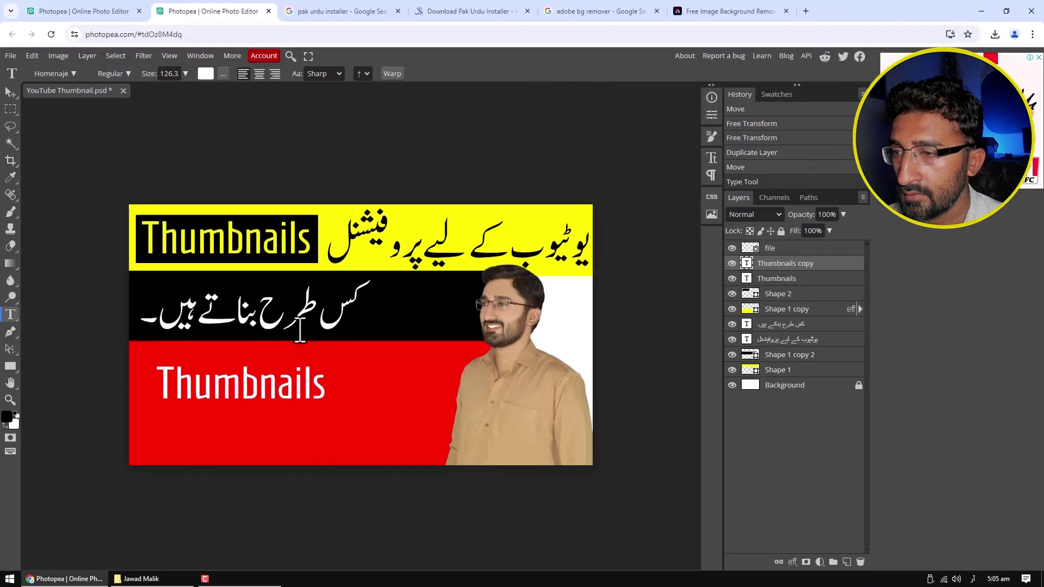
# Replace the duplicated white headline's text with "in 5 minutes" using the English keyboard, and move it slightly down within the red area
pyautogui.click(220, 459)
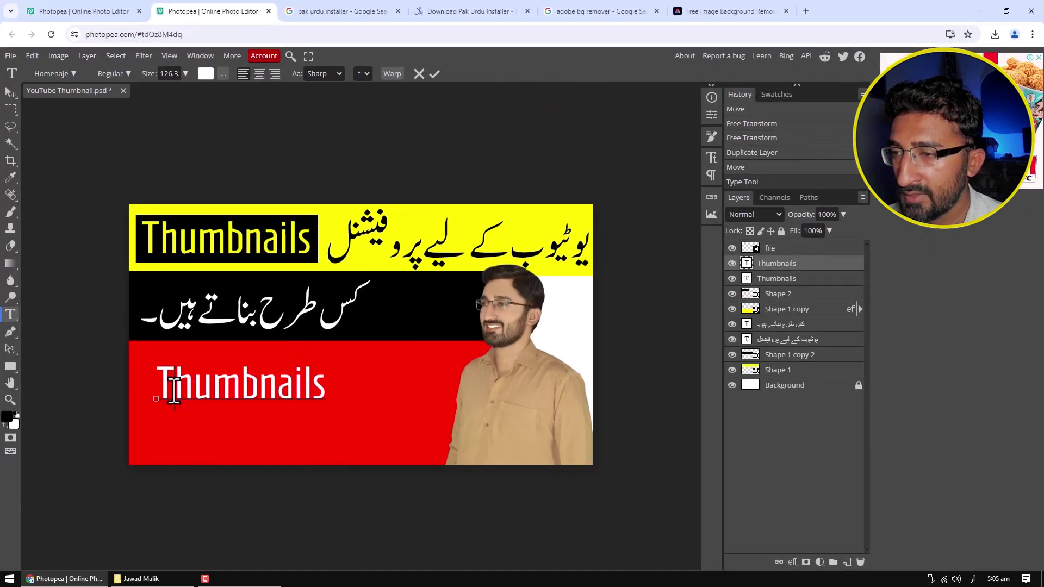
pyautogui.doubleClick(228, 394)
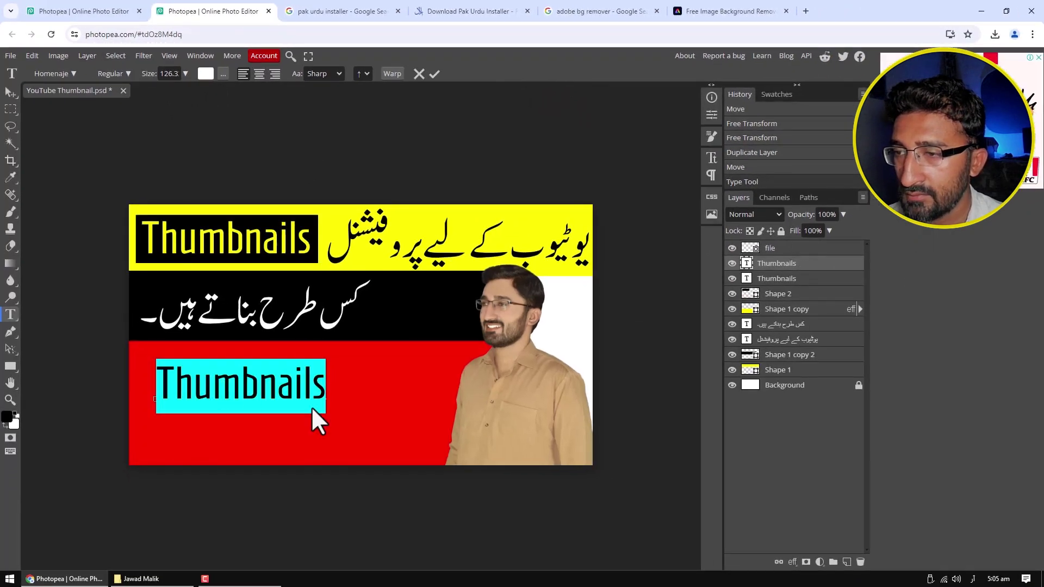
pyautogui.write('ین')
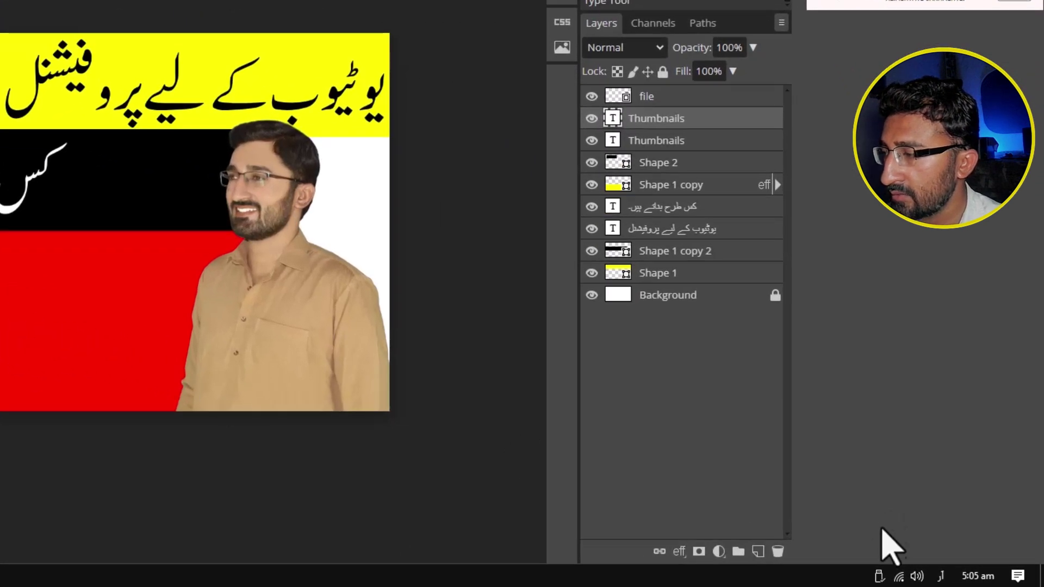
pyautogui.click(941, 576)
pyautogui.click(902, 489)
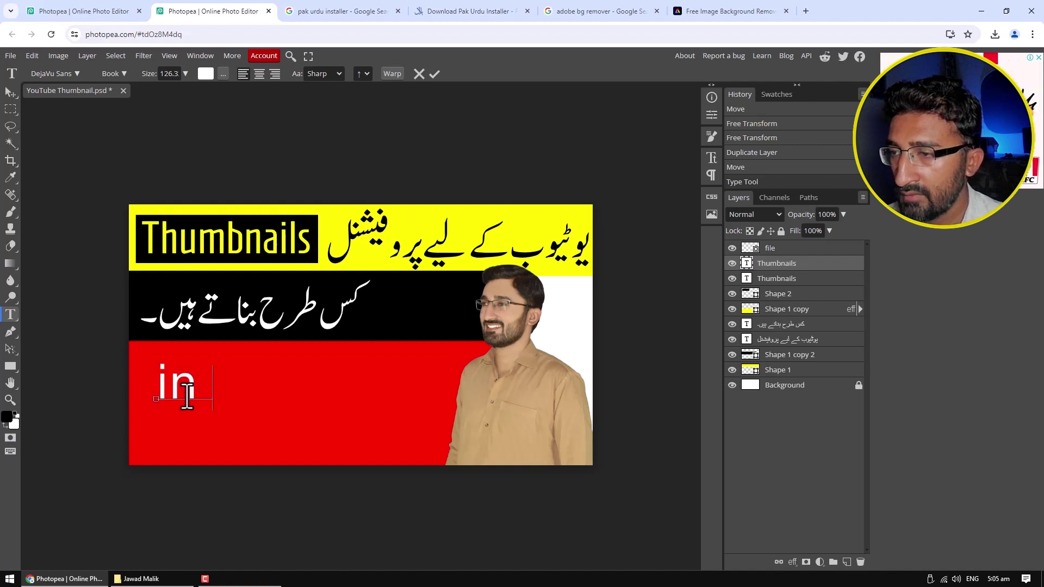
pyautogui.write('minutes')
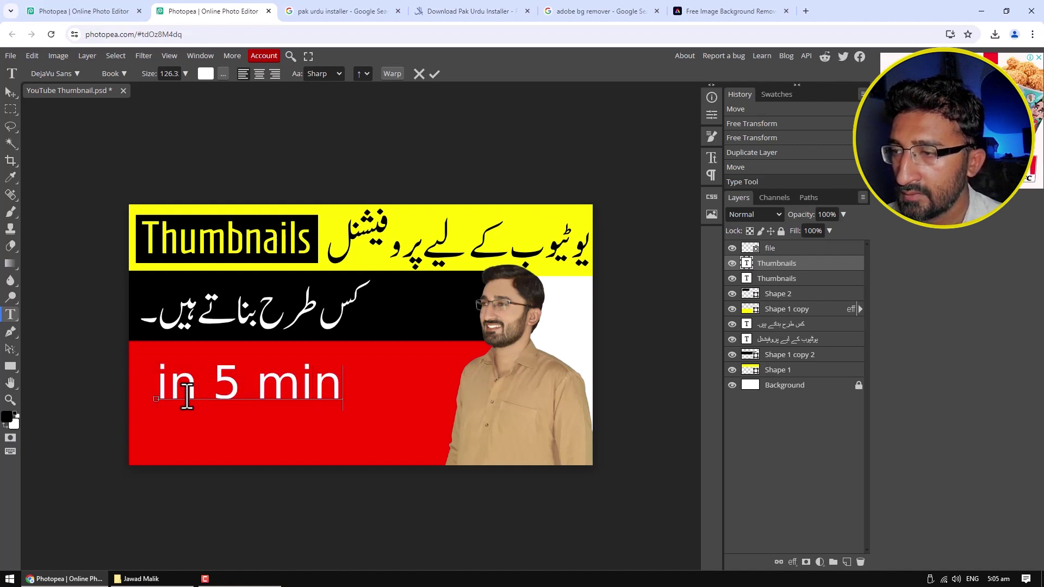
pyautogui.click(12, 92)
pyautogui.moveTo(276, 387); pyautogui.dragTo(273, 401)
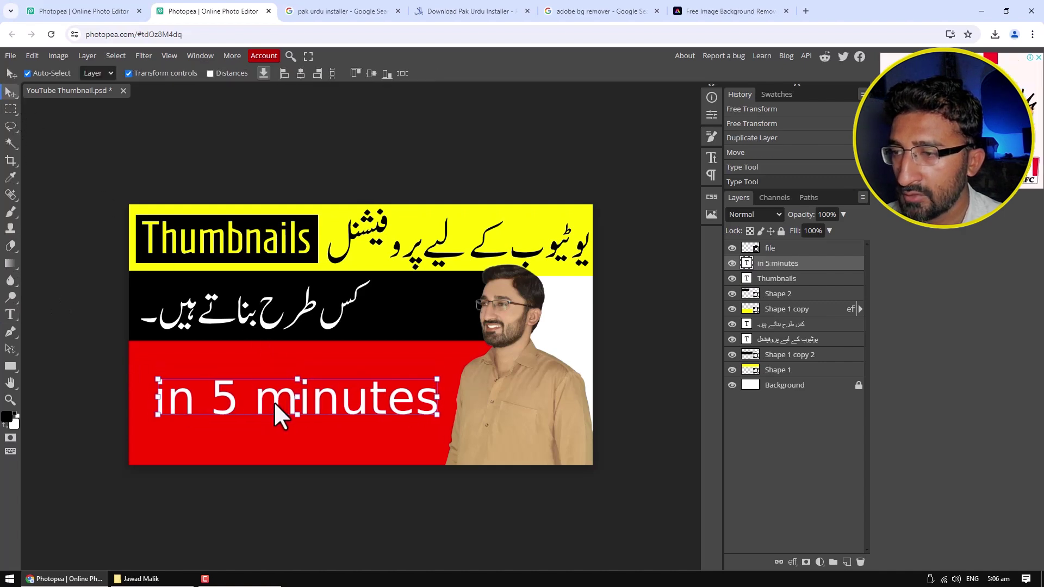
# Enlarge the "5" in the "in 5 minutes" headline to about 175.3 px and set its style to Bold Oblique
pyautogui.doubleClick(273, 401)
pyautogui.doubleClick(224, 399)
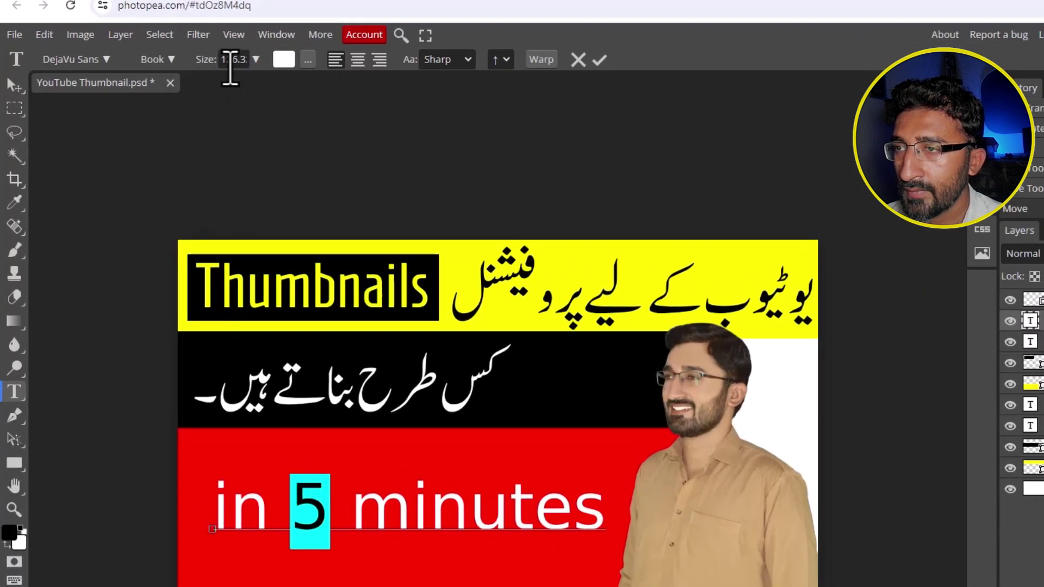
pyautogui.scroll(10, 234, 60)
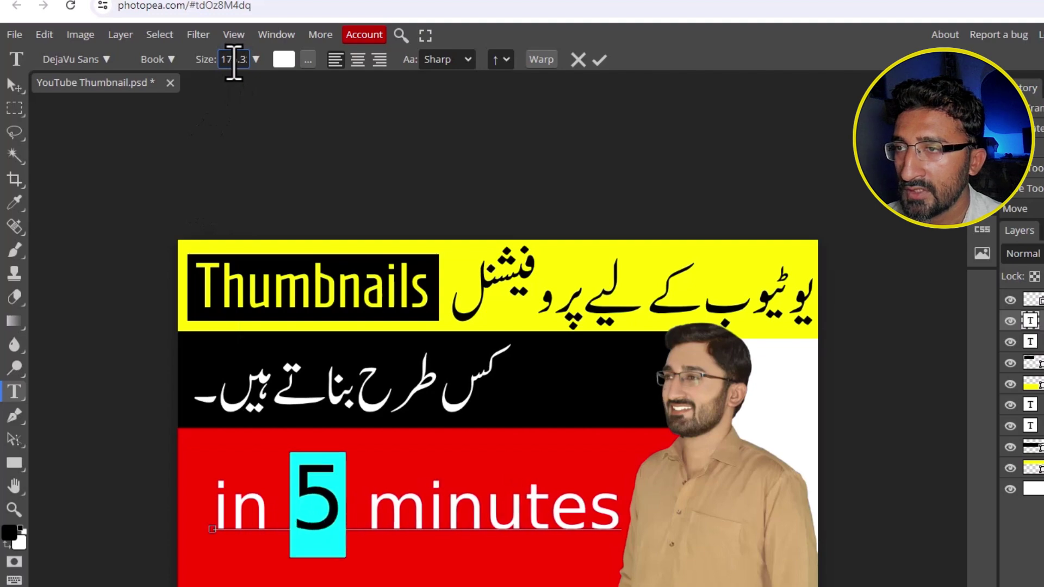
pyautogui.click(163, 59)
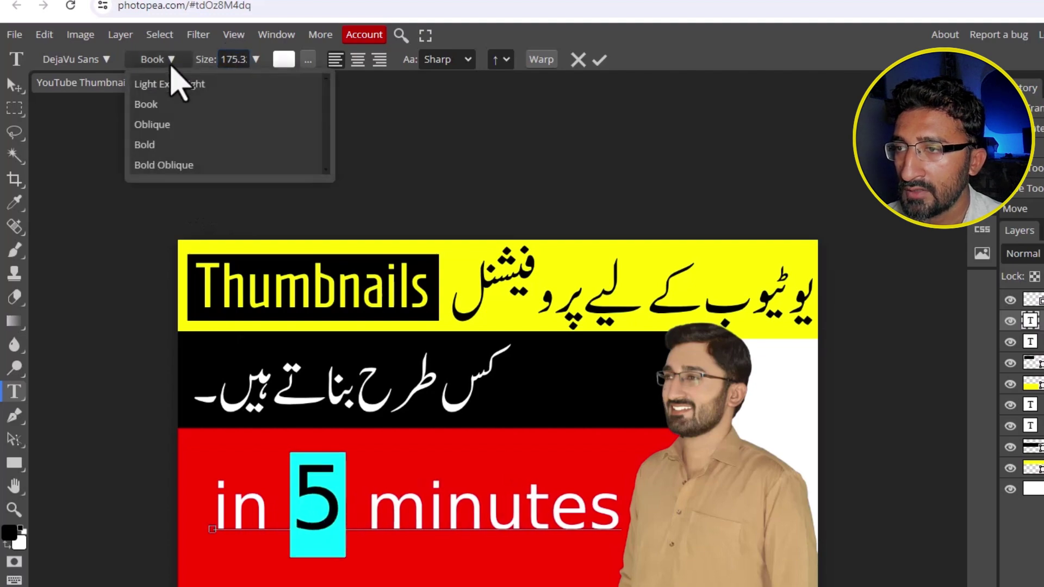
pyautogui.click(191, 164)
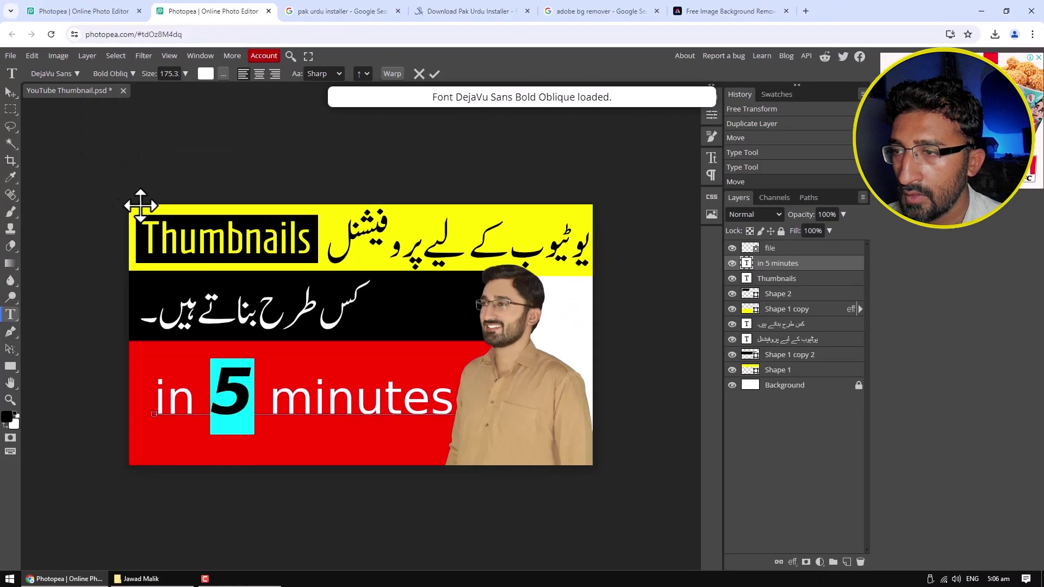
pyautogui.click(10, 92)
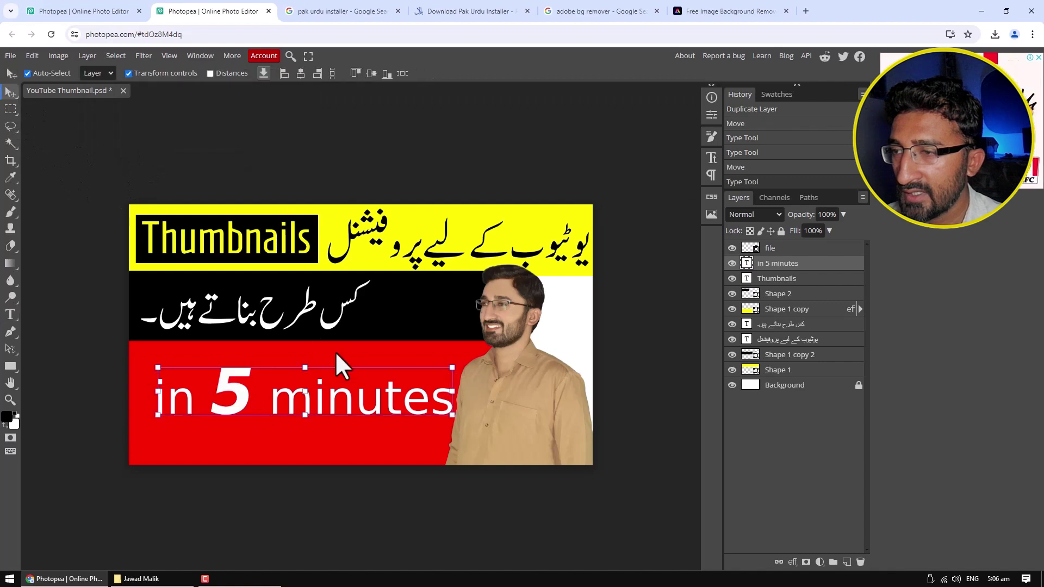
# Apply the Thumbnails headline's Homenaje font to the "in 5 minutes" text and nudge it slightly down and right
pyautogui.click(207, 241)
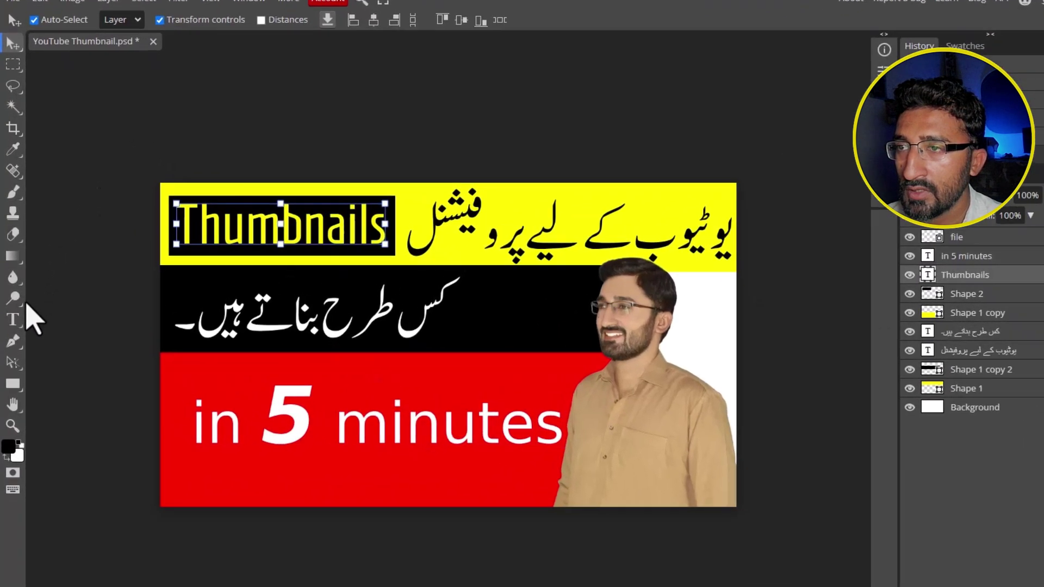
pyautogui.click(10, 314)
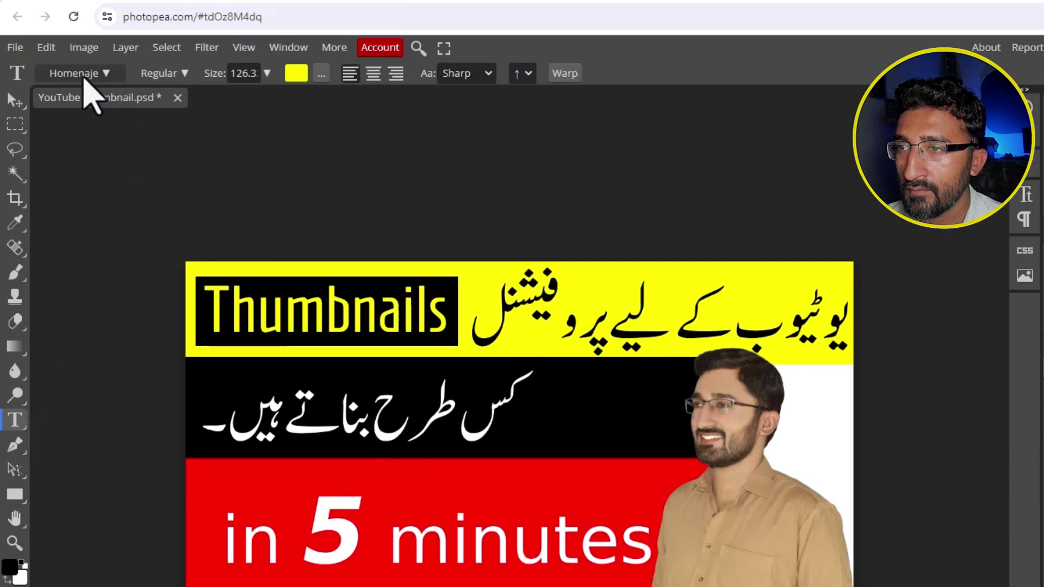
pyautogui.click(87, 75)
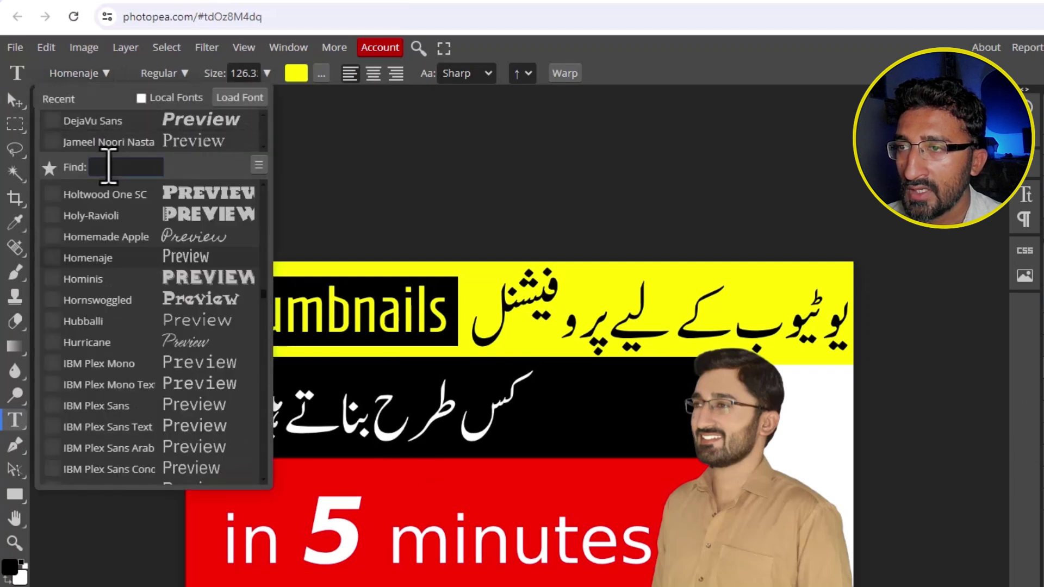
pyautogui.click(84, 78)
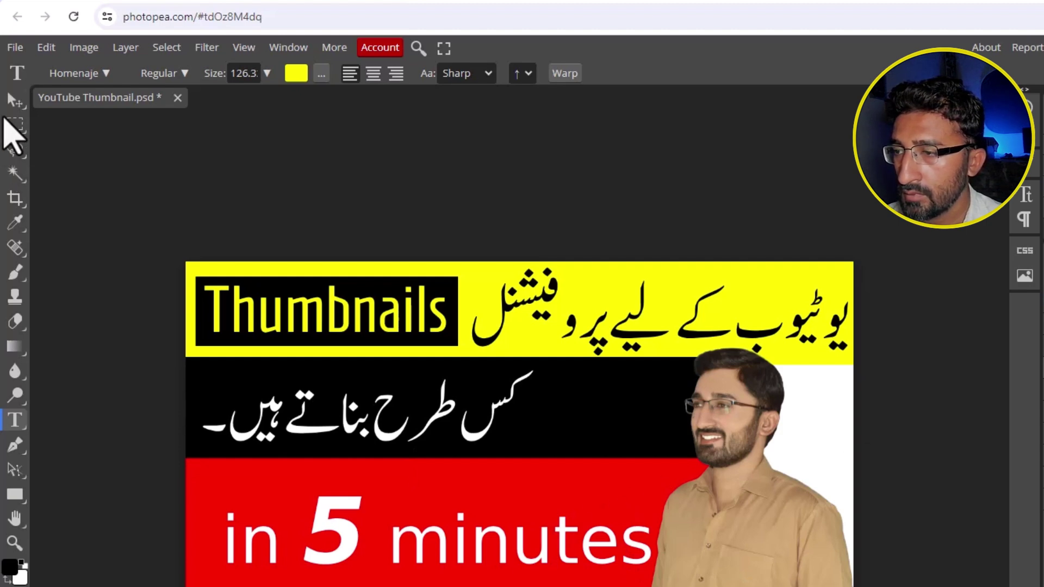
pyautogui.press('v')
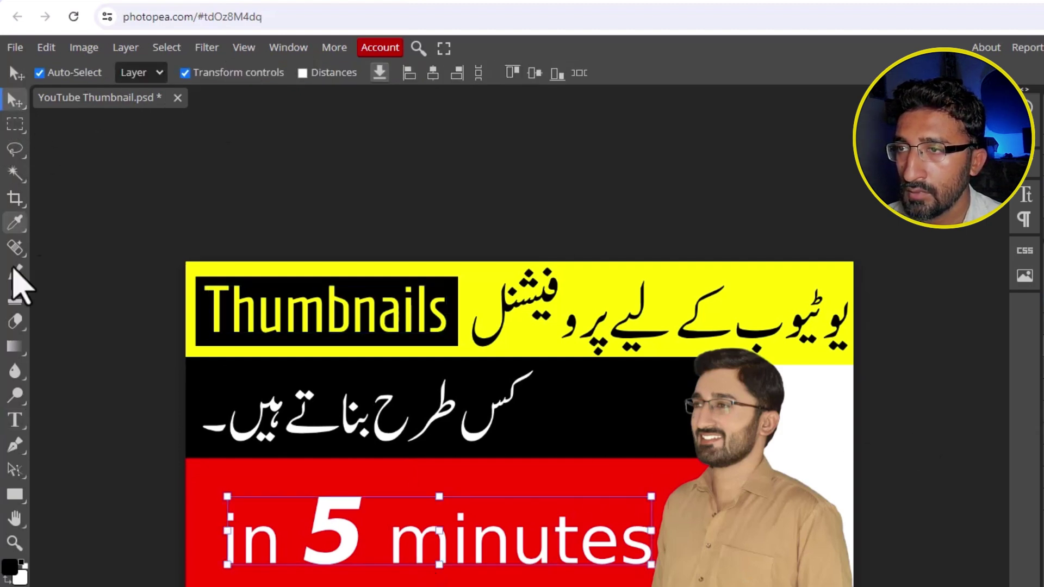
pyautogui.click(16, 421)
pyautogui.click(93, 74)
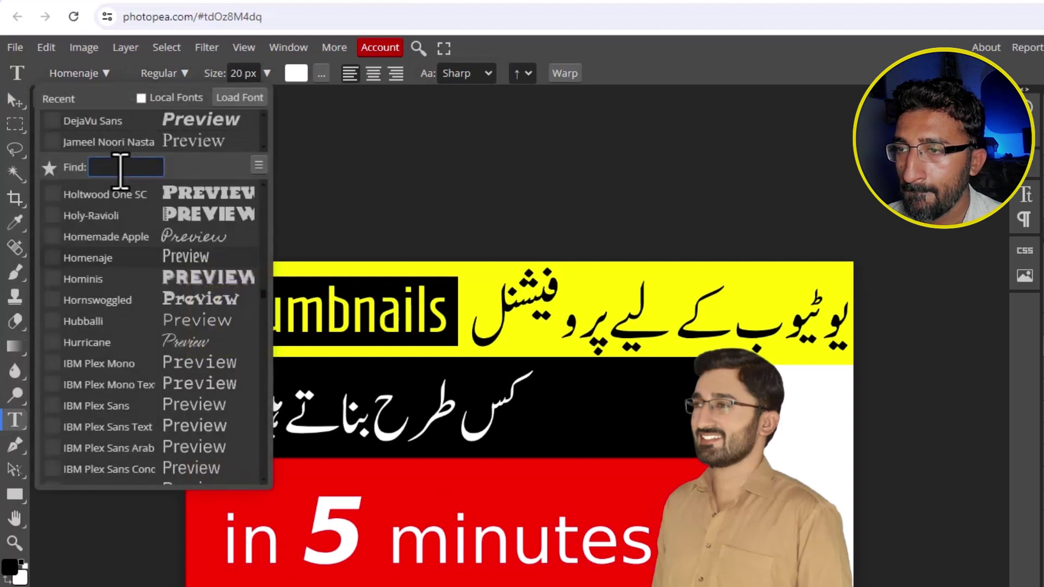
pyautogui.click(108, 260)
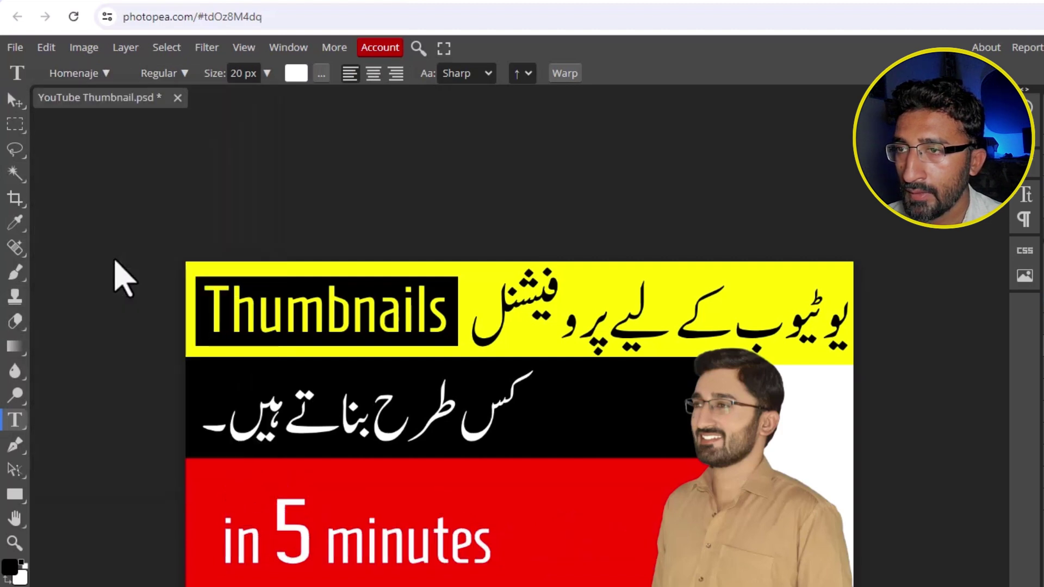
pyautogui.click(15, 101)
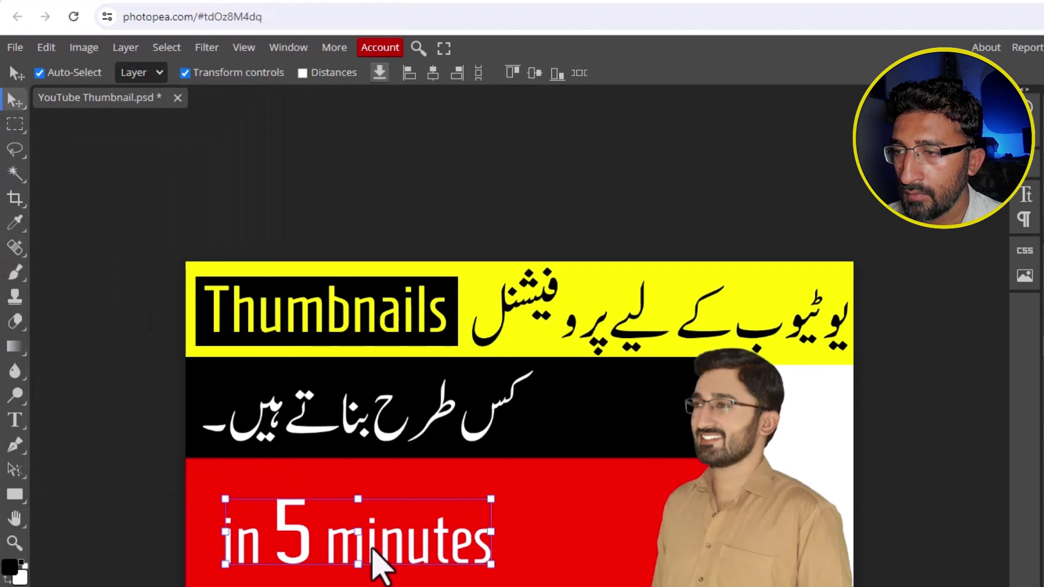
pyautogui.moveTo(372, 549)
pyautogui.mouseDown()
pyautogui.moveTo(391, 551)
pyautogui.moveTo(381, 556)
pyautogui.mouseUp()
# Change the font of the "in 5 minutes" text to Montserrat and nudge it slightly left and up, clear of the portrait
pyautogui.press('t')
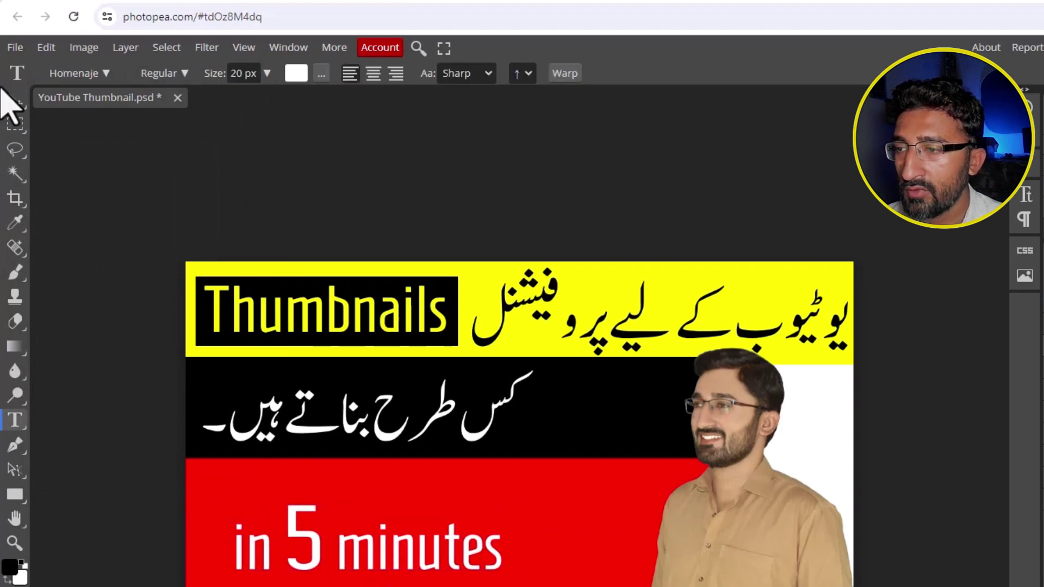
pyautogui.click(15, 101)
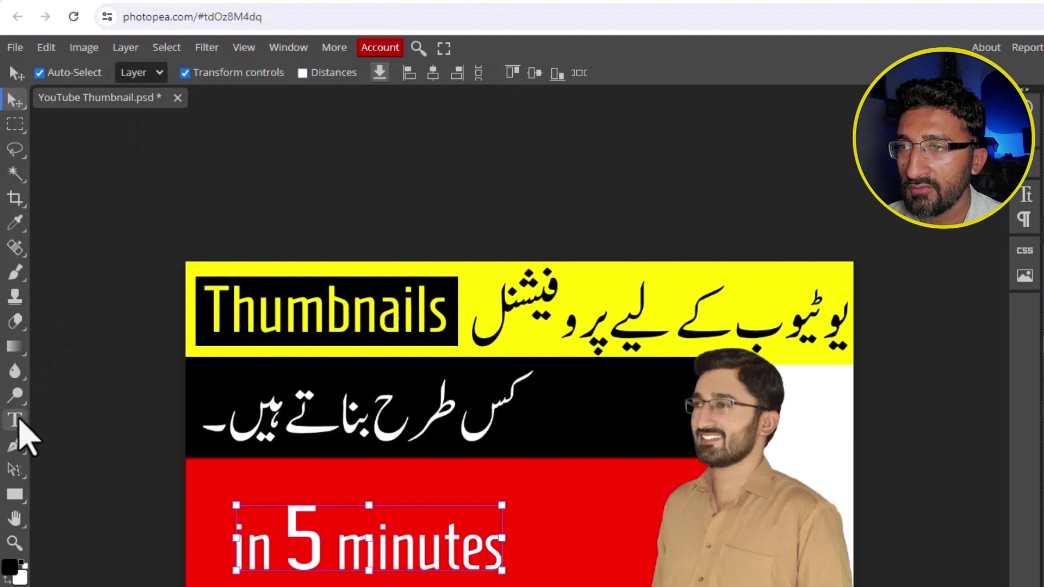
pyautogui.click(15, 420)
pyautogui.click(76, 72)
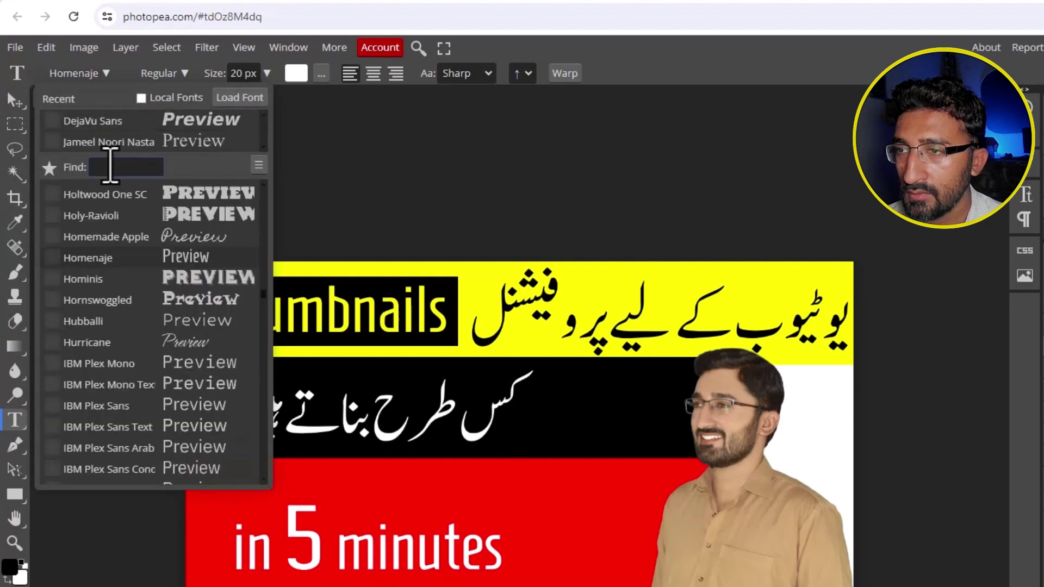
pyautogui.click(110, 166)
pyautogui.write('montserrat')
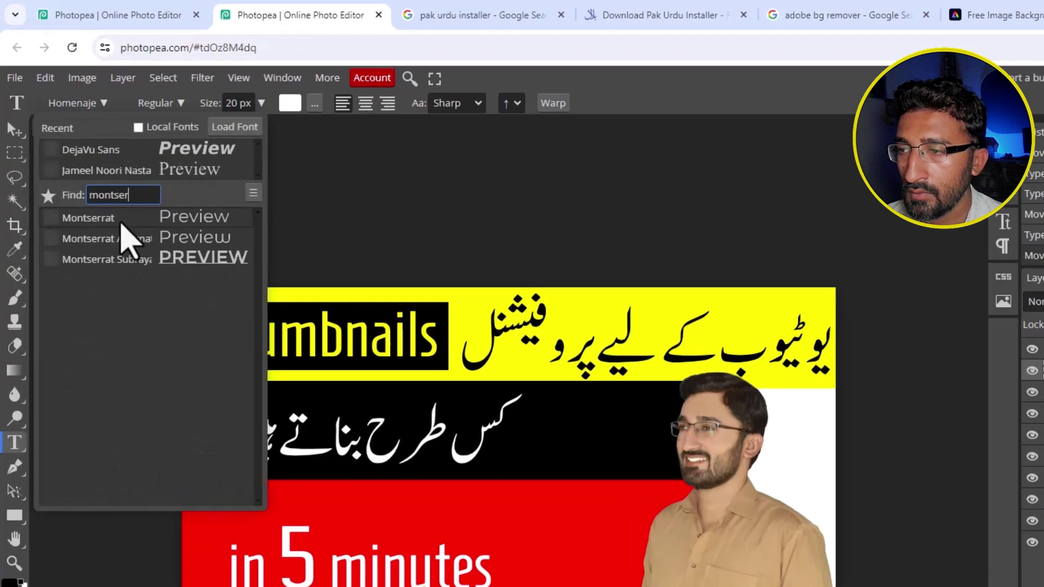
pyautogui.click(131, 195)
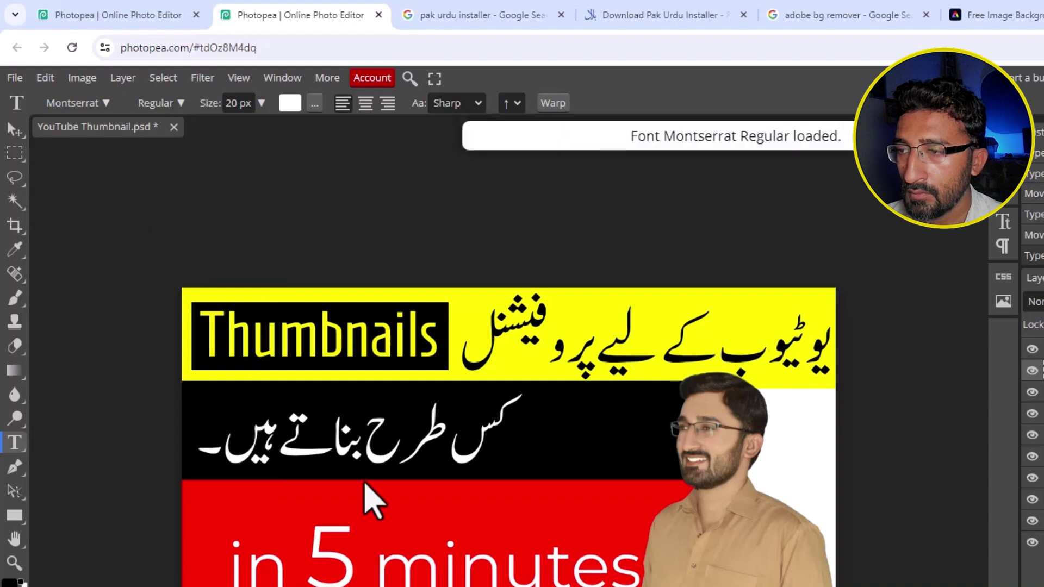
pyautogui.click(14, 130)
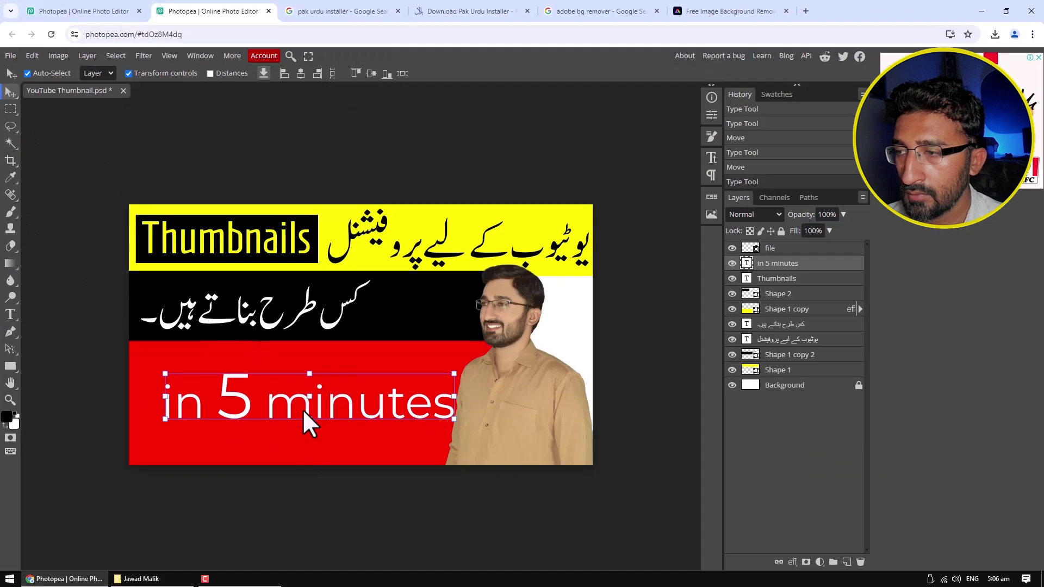
pyautogui.moveTo(302, 409); pyautogui.dragTo(291, 406)
# Set the style of the "5" in the "in 5 minutes" headline to Montserrat Black Italic
pyautogui.doubleClick(233, 403)
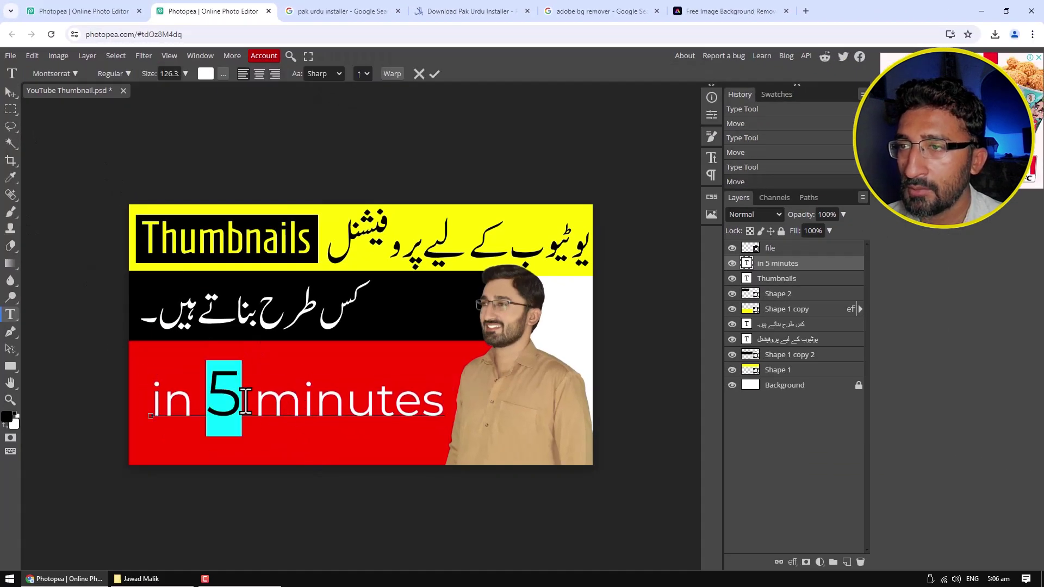
pyautogui.click(122, 75)
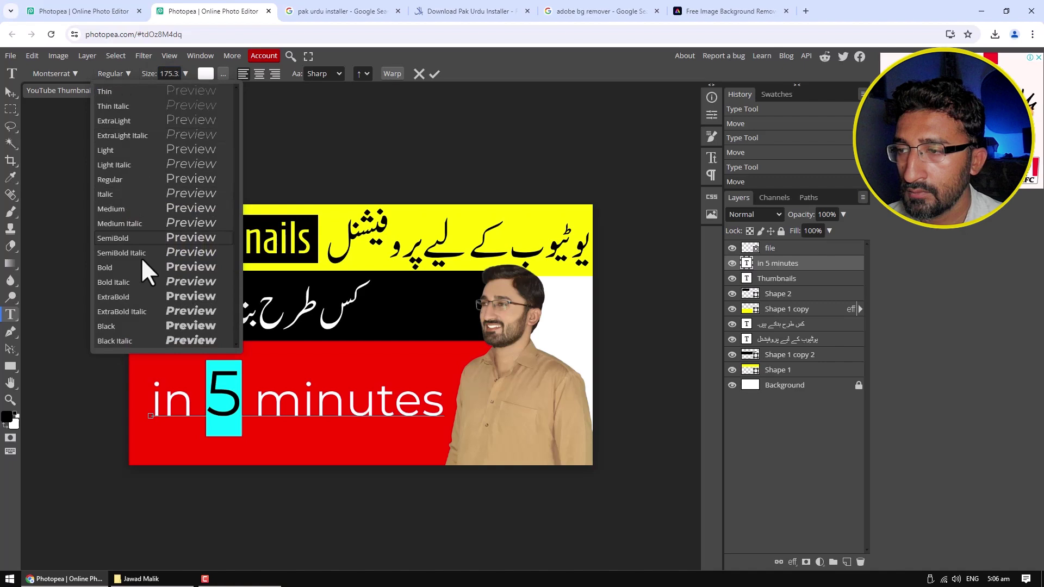
pyautogui.click(155, 340)
pyautogui.click(785, 324)
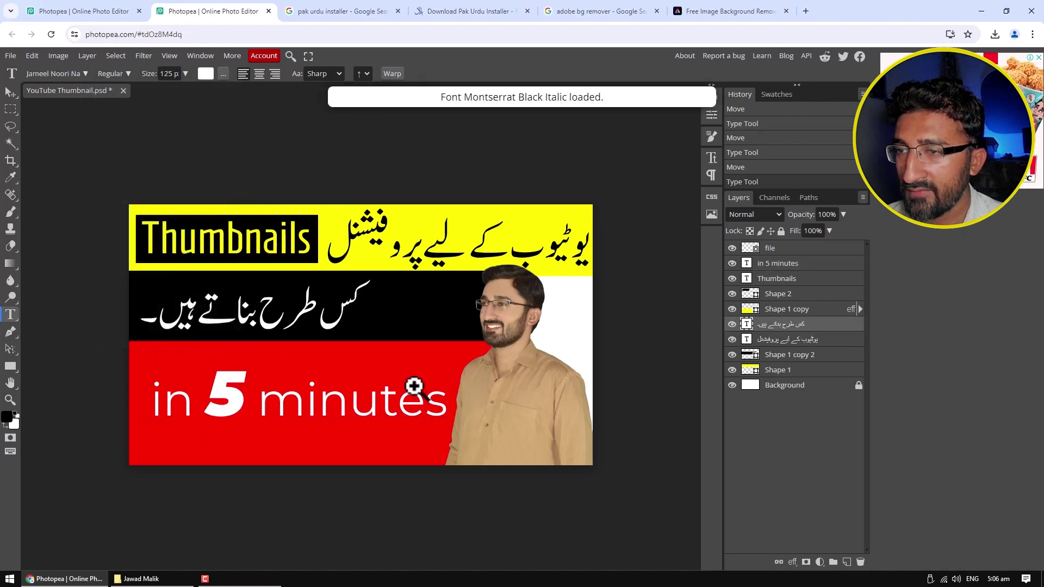
# Draw a black ellipse about 185 px wide around the "5", on a new layer just above the Thumbnails text and behind "in 5 minutes"
pyautogui.press('z')
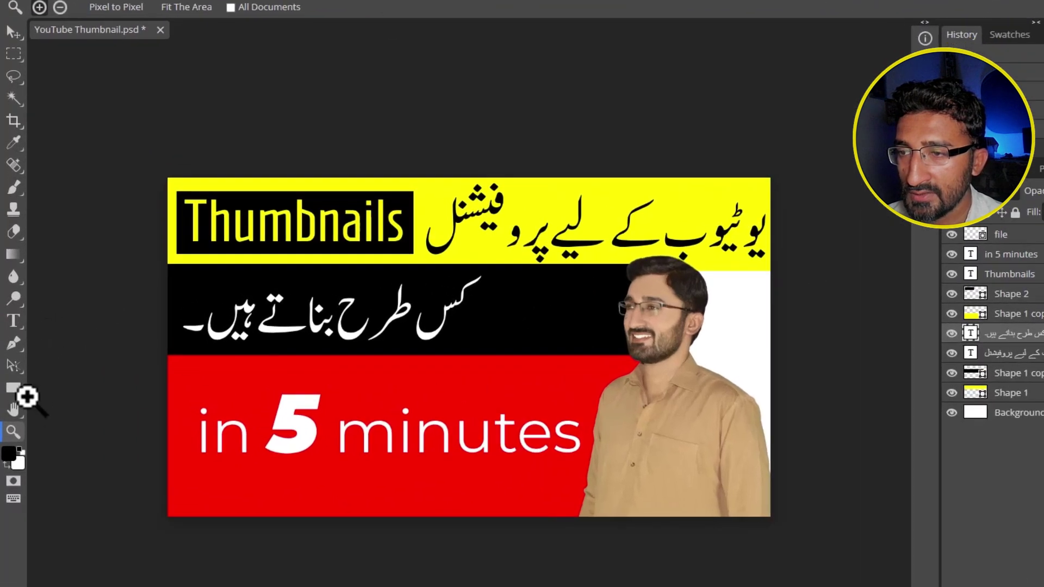
pyautogui.click(14, 388)
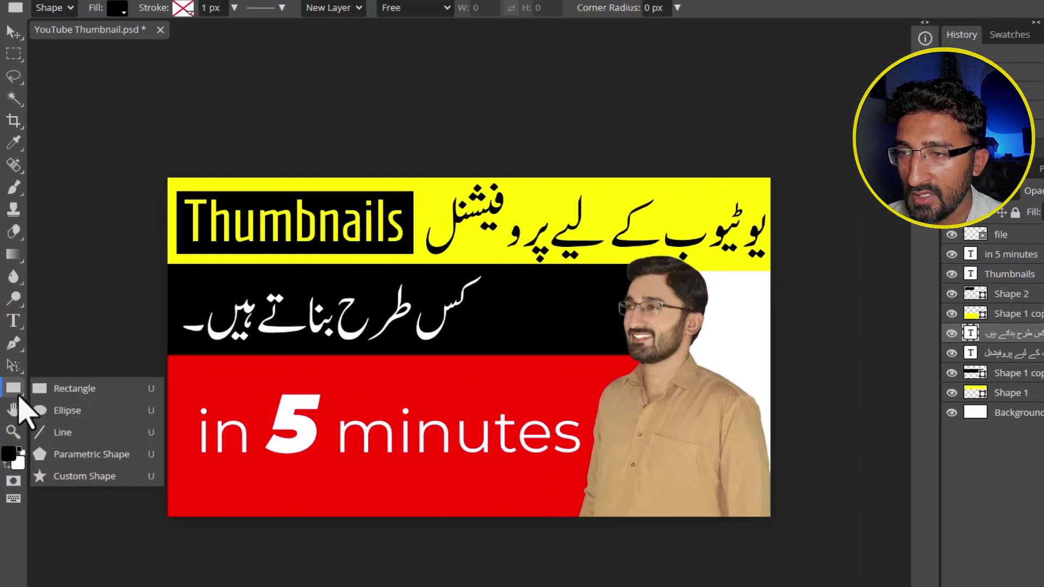
pyautogui.click(79, 411)
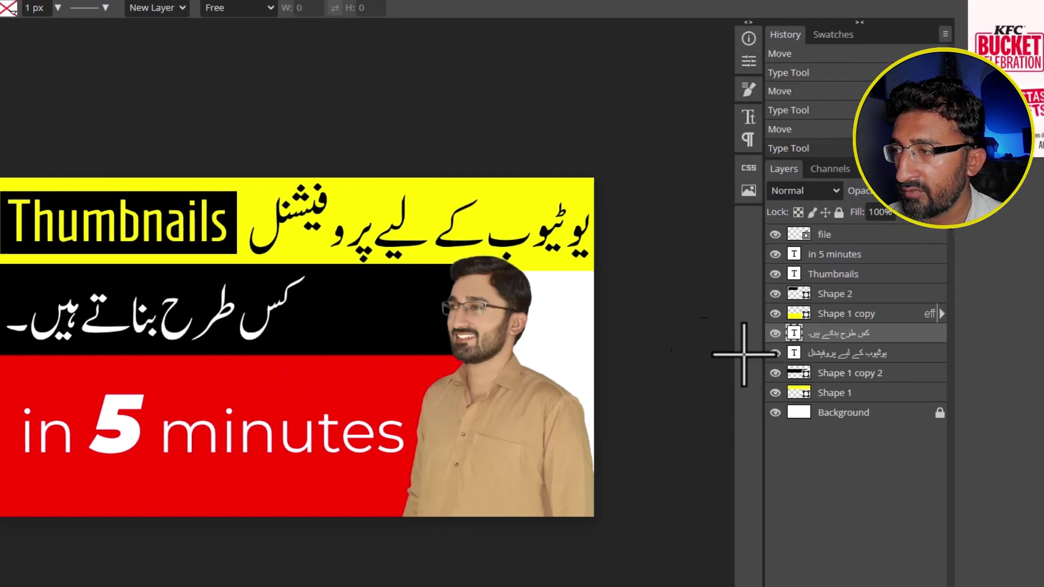
pyautogui.click(859, 274)
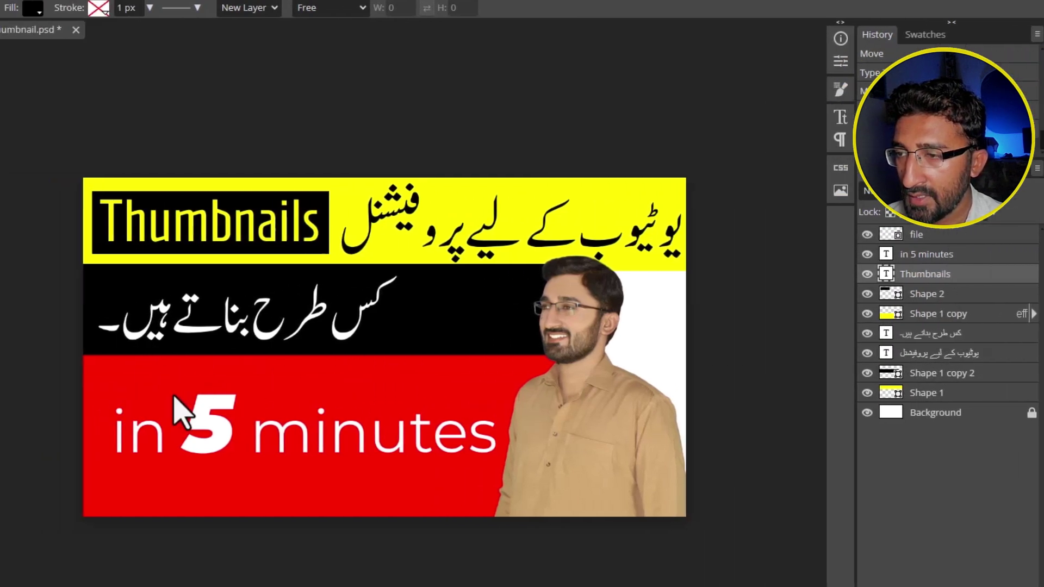
pyautogui.moveTo(13, 378); pyautogui.dragTo(100, 469)
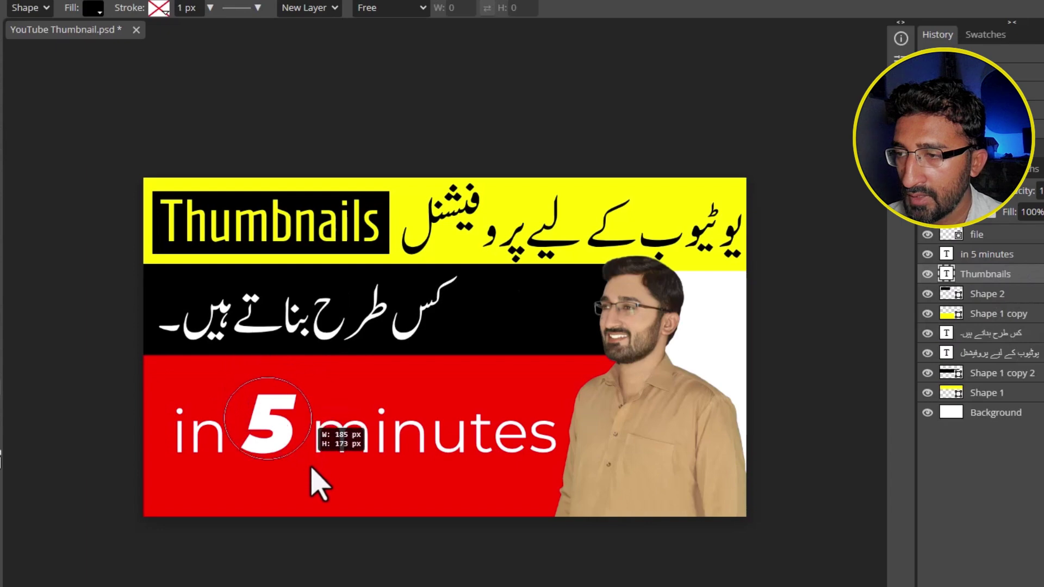
pyautogui.moveTo(310, 468); pyautogui.dragTo(313, 475)
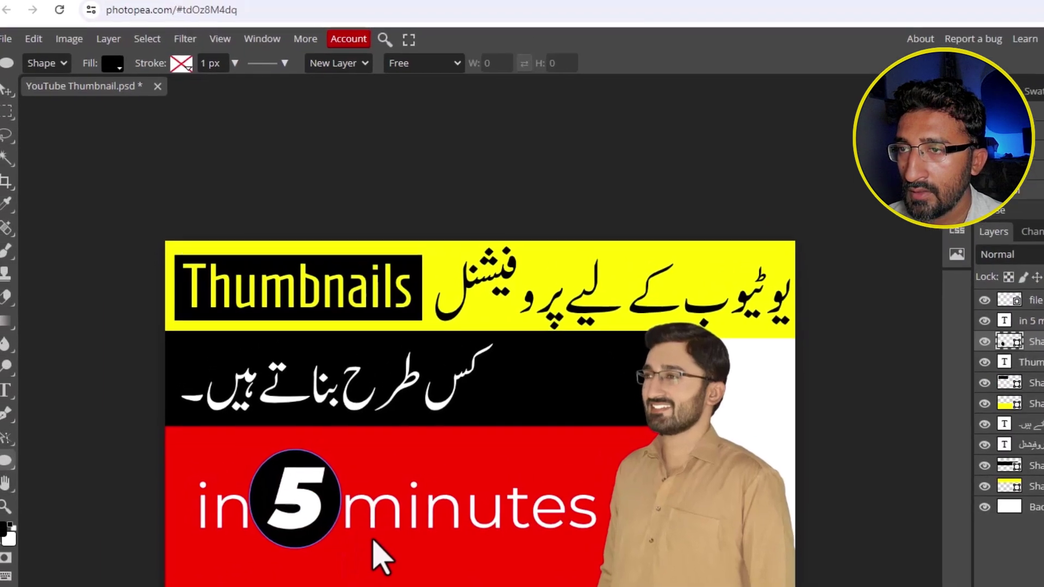
pyautogui.press('v')
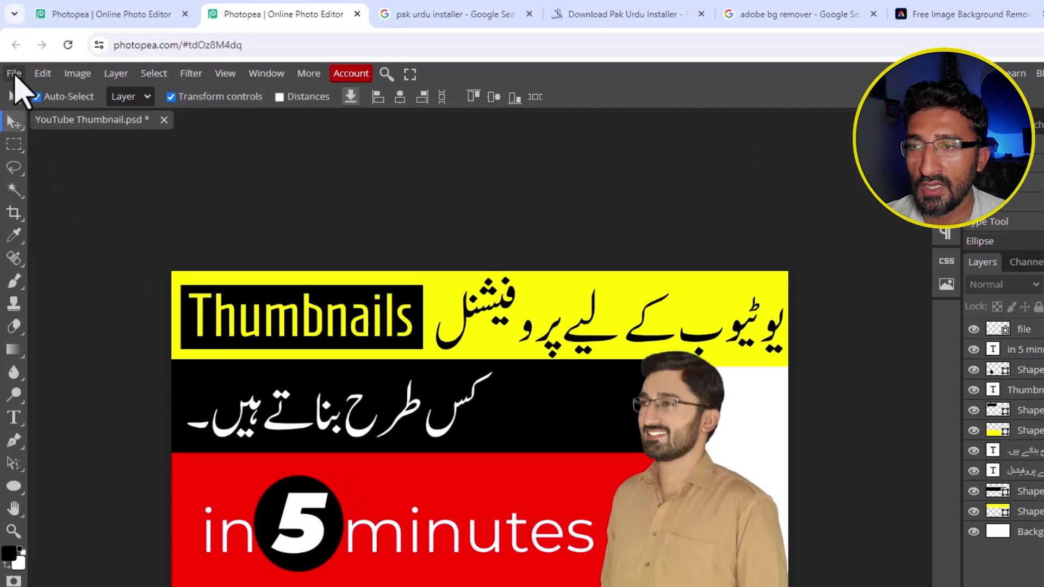
# Start exporting the thumbnail as a PNG and look over the headlines in the export preview
pyautogui.click(14, 75)
pyautogui.moveTo(53, 284)
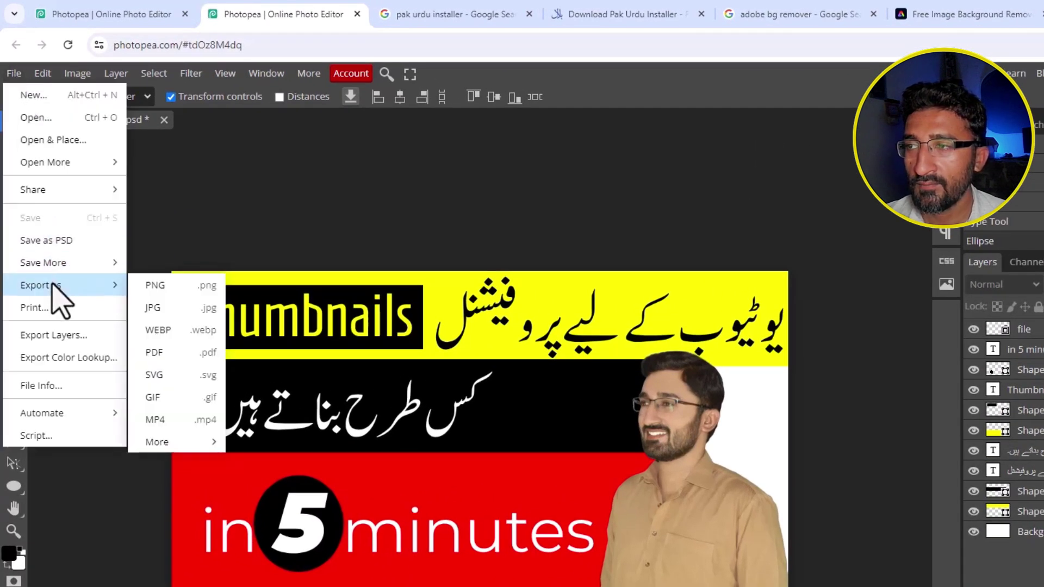
pyautogui.click(170, 294)
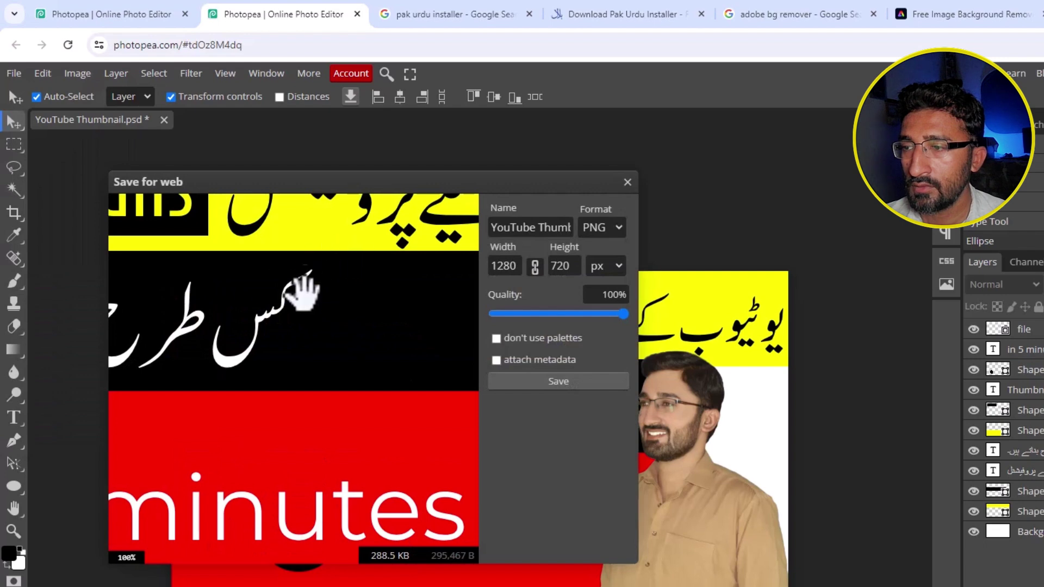
pyautogui.moveTo(253, 313); pyautogui.dragTo(304, 285)
pyautogui.hscroll(3, 304, 286)
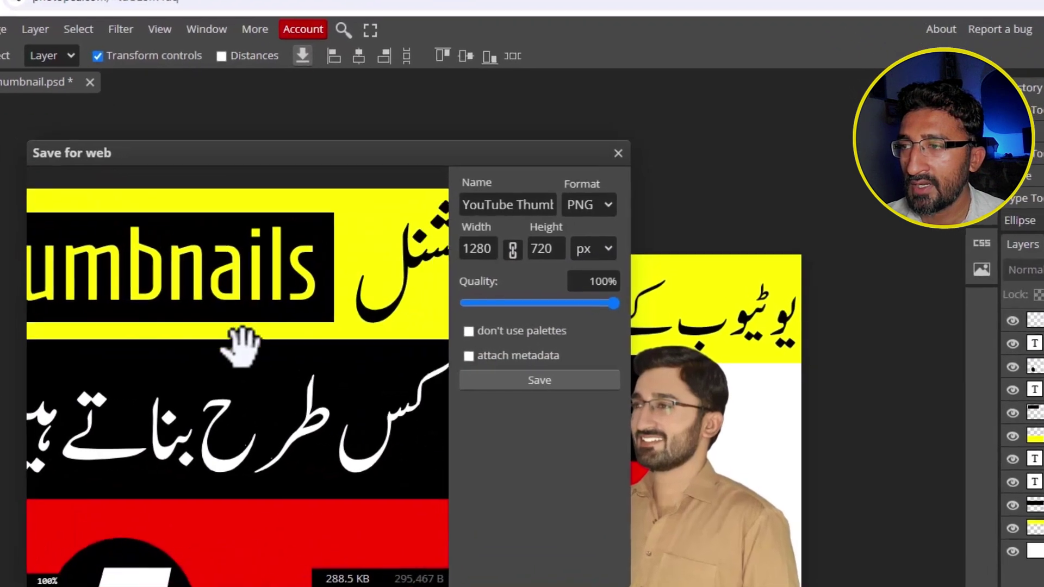
# Name the PNG export "How to make Professional Thumbnail", save it, and open the downloaded image in the Photos viewer
pyautogui.click(496, 232)
pyautogui.moveTo(458, 204); pyautogui.dragTo(595, 221)
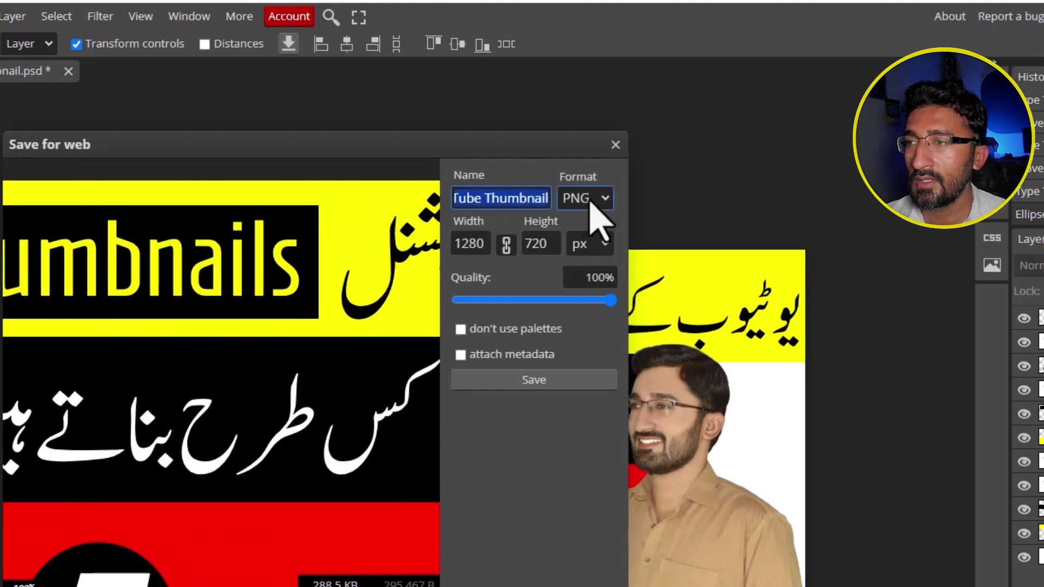
pyautogui.press('BackSpace')
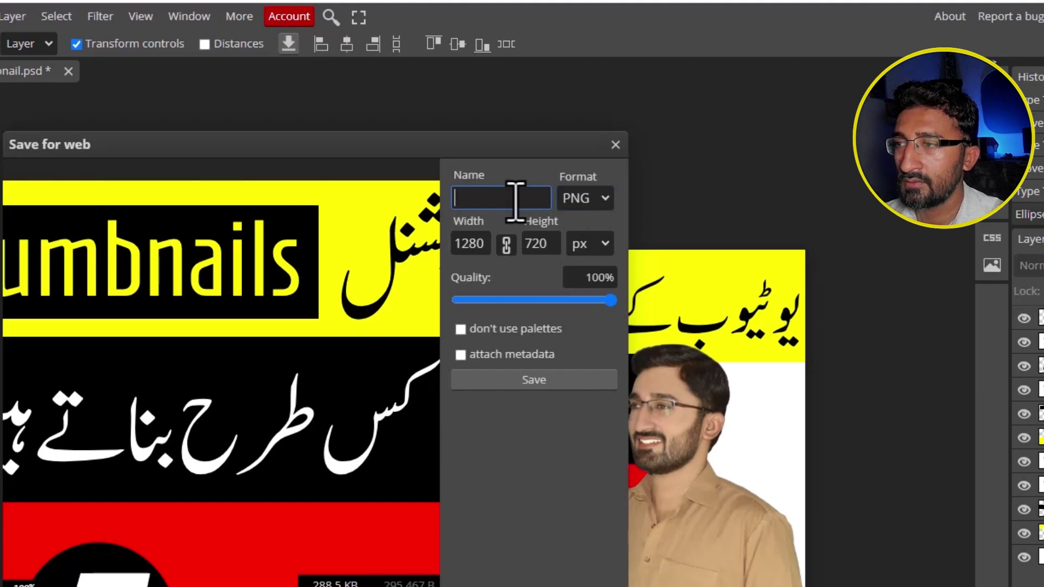
pyautogui.write('How to make')
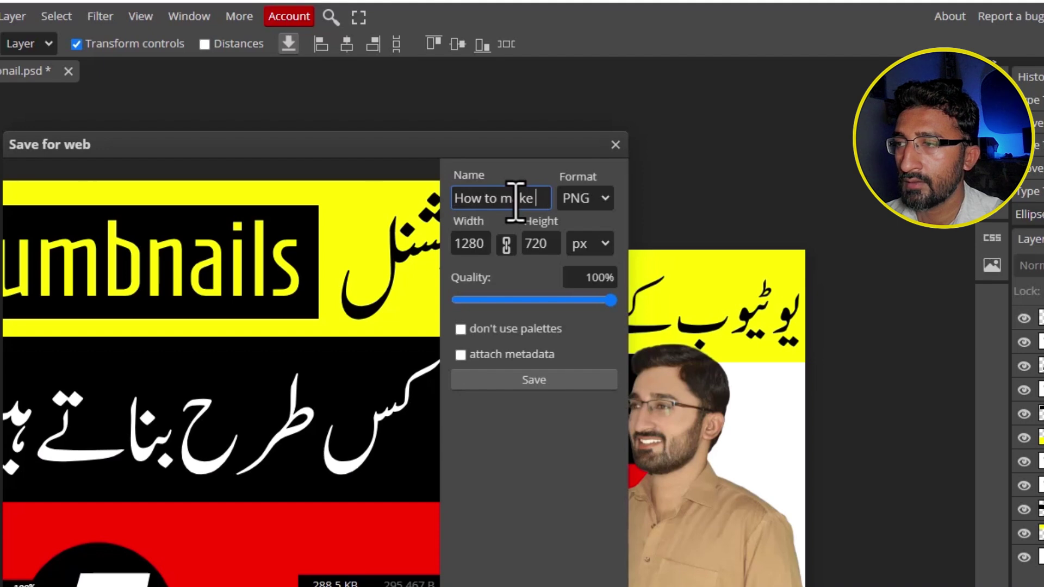
pyautogui.write(' Prof')
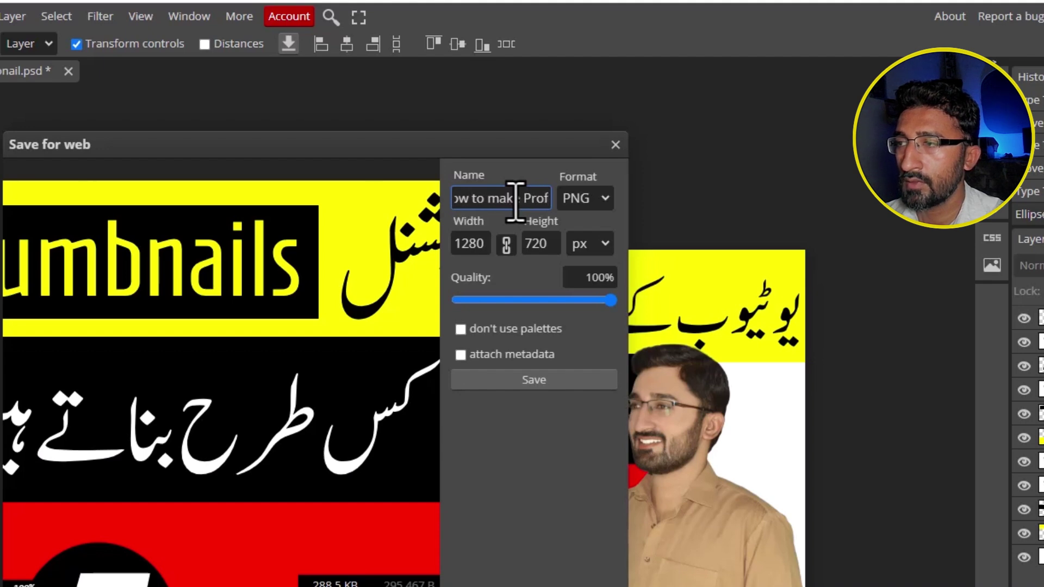
pyautogui.write('essional Thu')
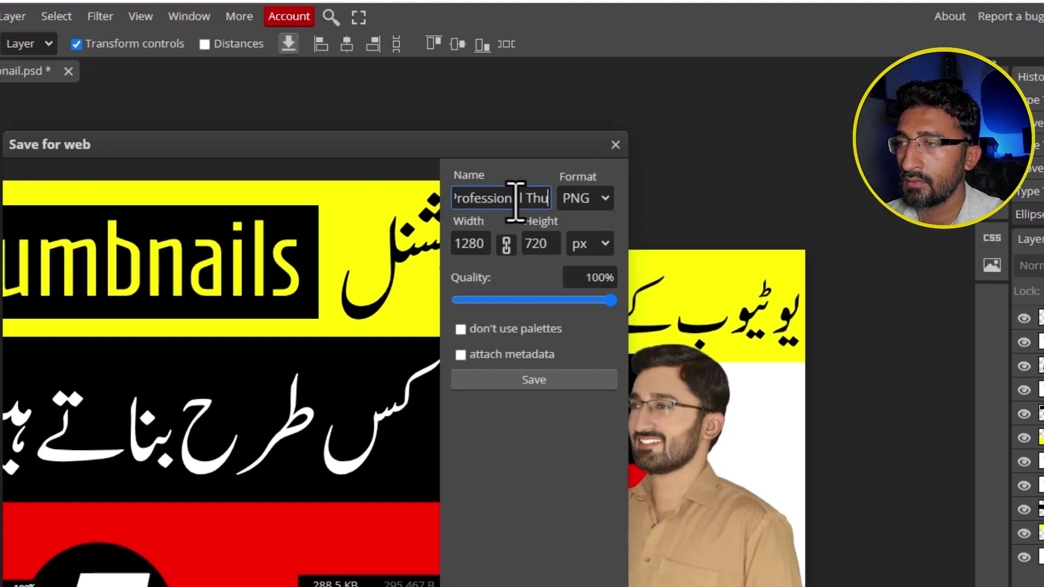
pyautogui.write('mb')
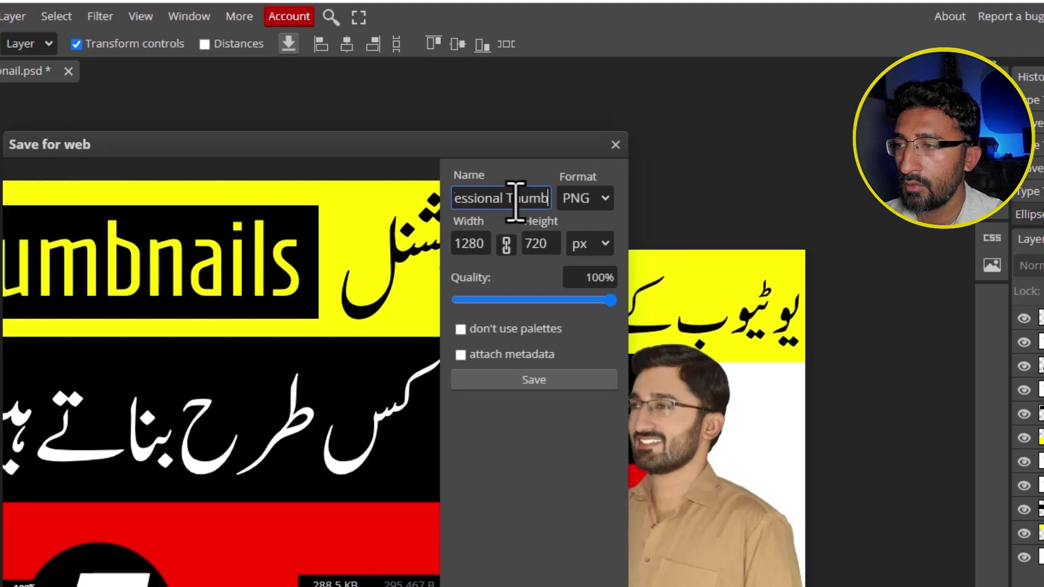
pyautogui.write('nail')
pyautogui.click(511, 380)
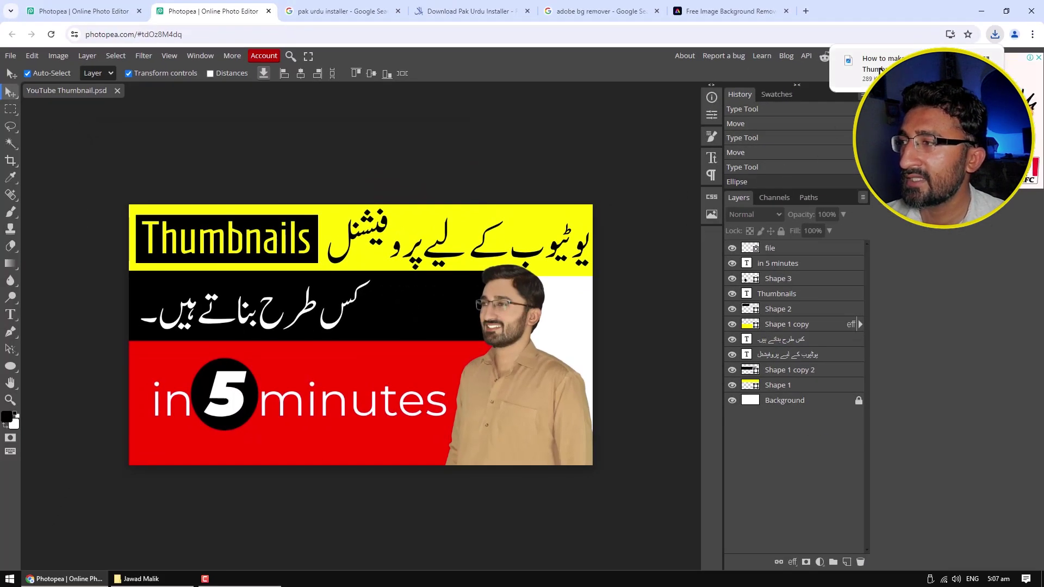
pyautogui.click(870, 68)
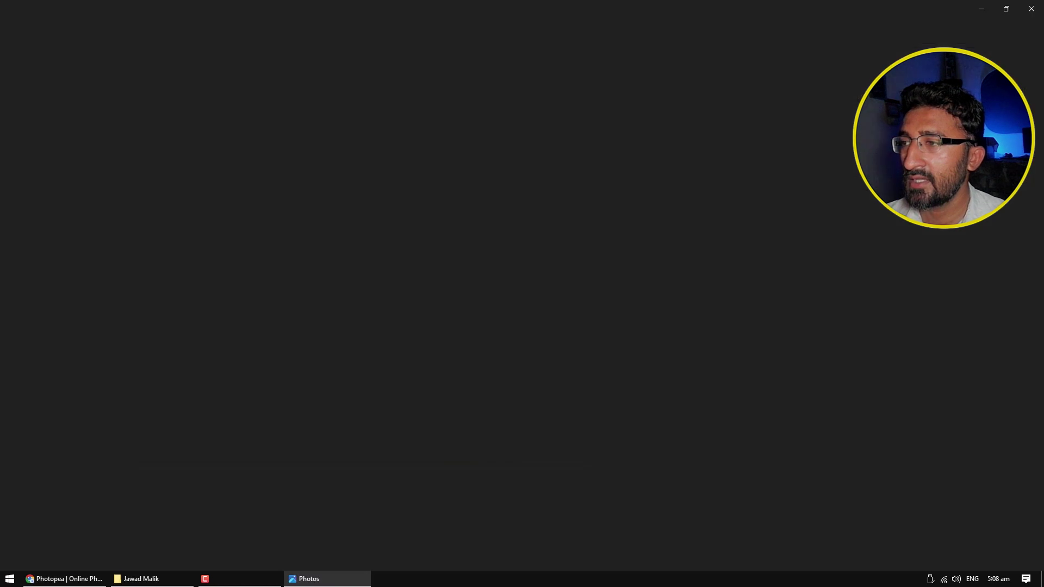